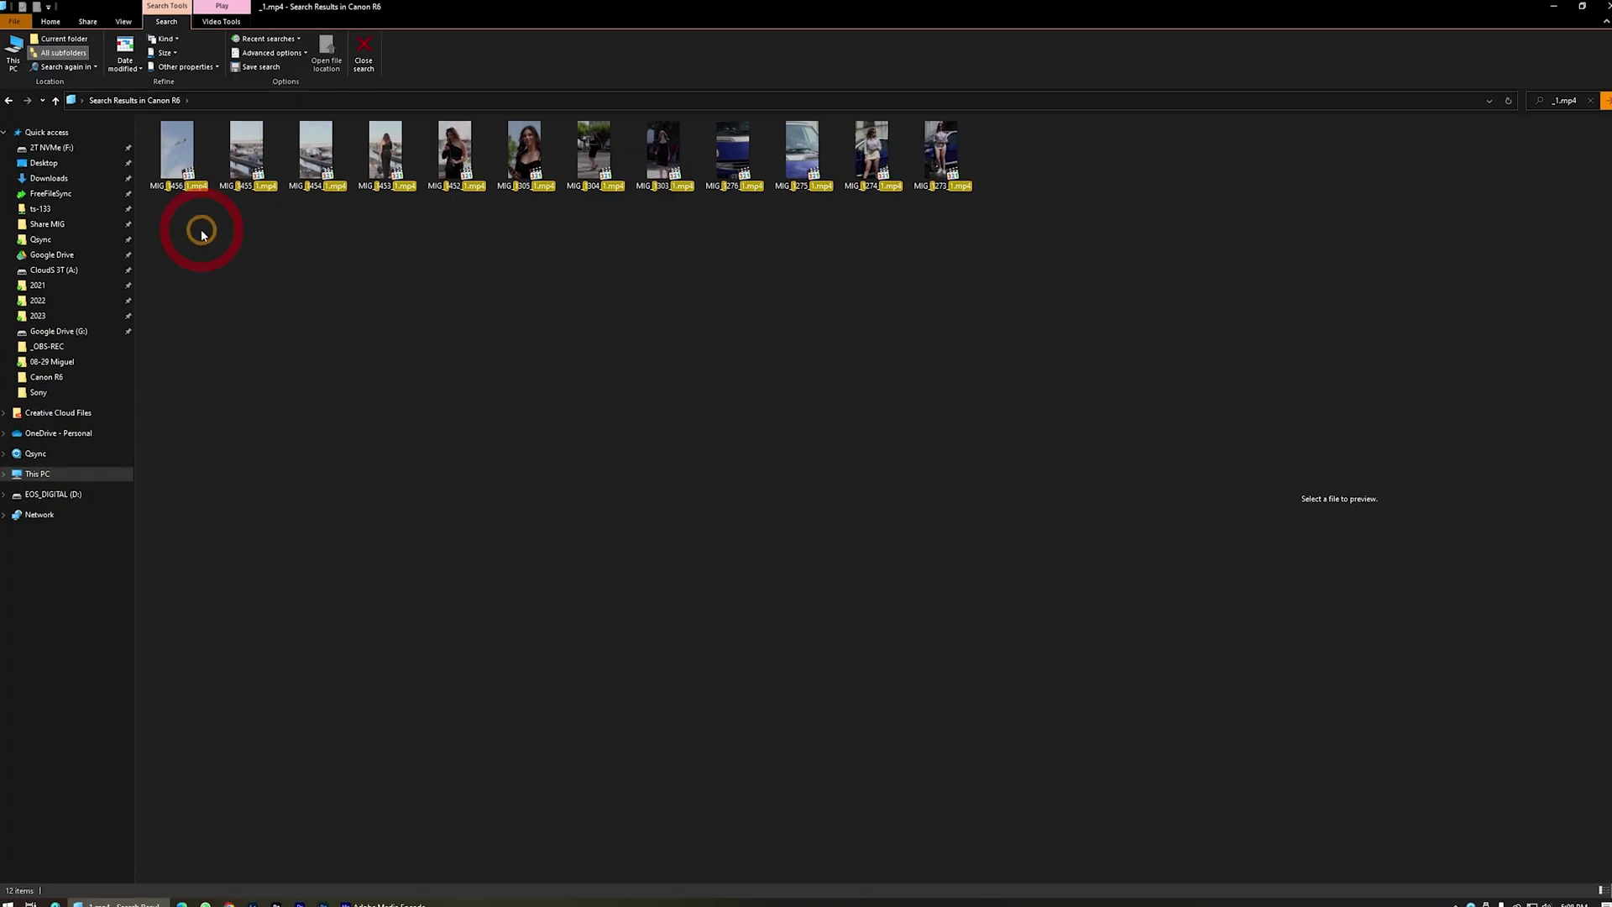
- Marquee-select the twelve _1.mp4 search results, then clear the selection
left_click_drag(201, 230, 410, 157)
left_click_drag(472, 204, 1201, 290)
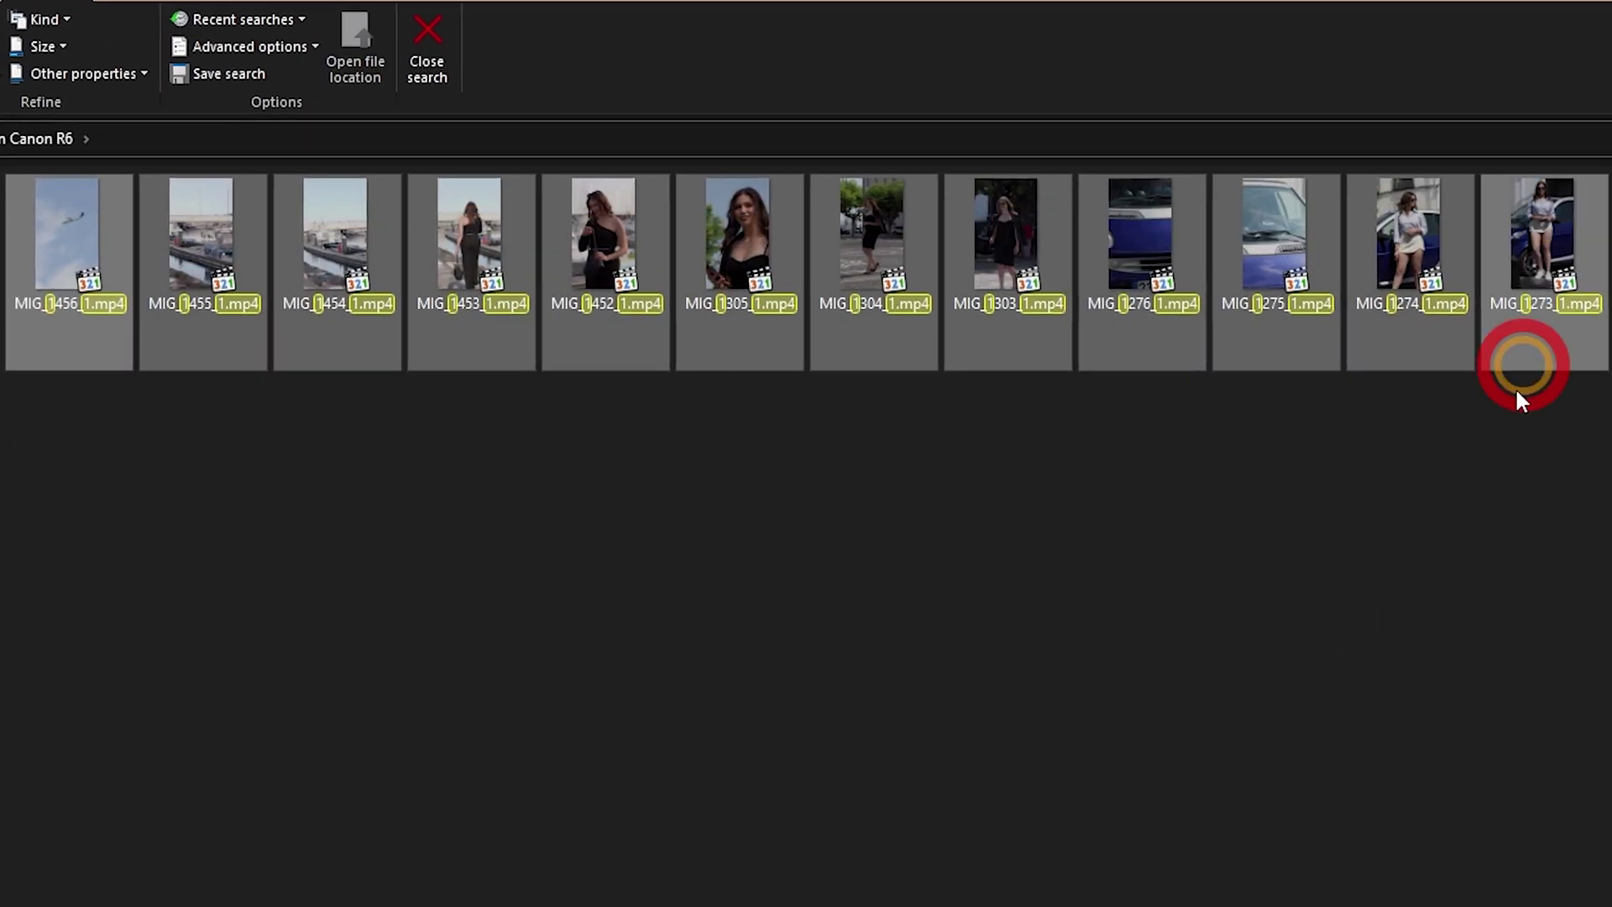
left_click(1045, 503)
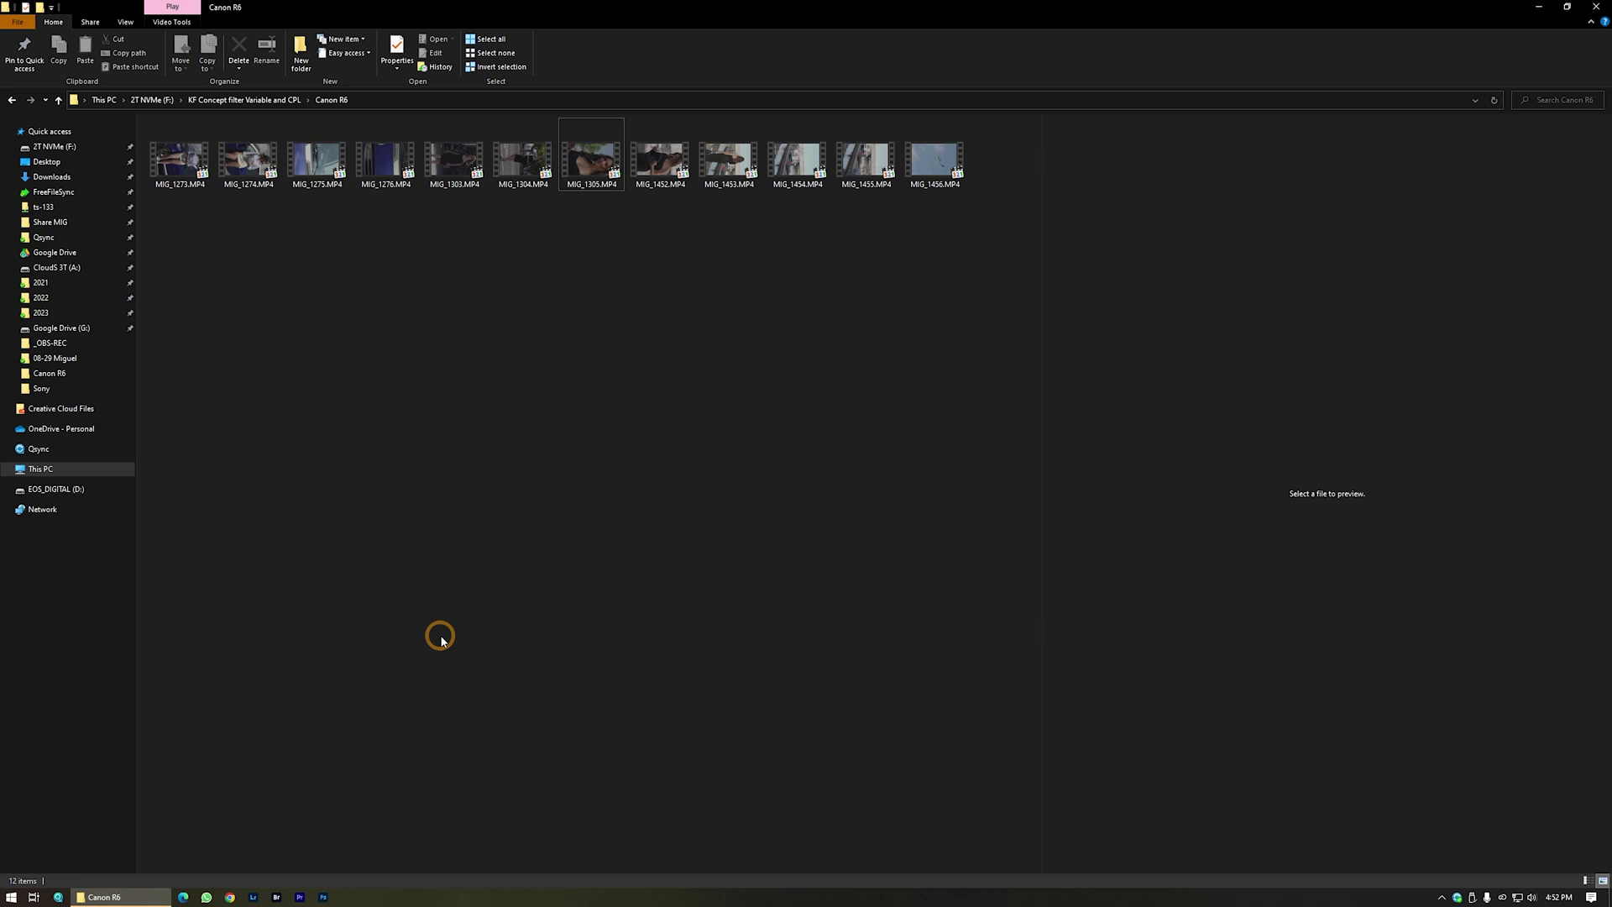
- Launch Adobe Media Encoder 2023 from the 'en' search and queue MIG_1305.MP4
key("super")
type("en")
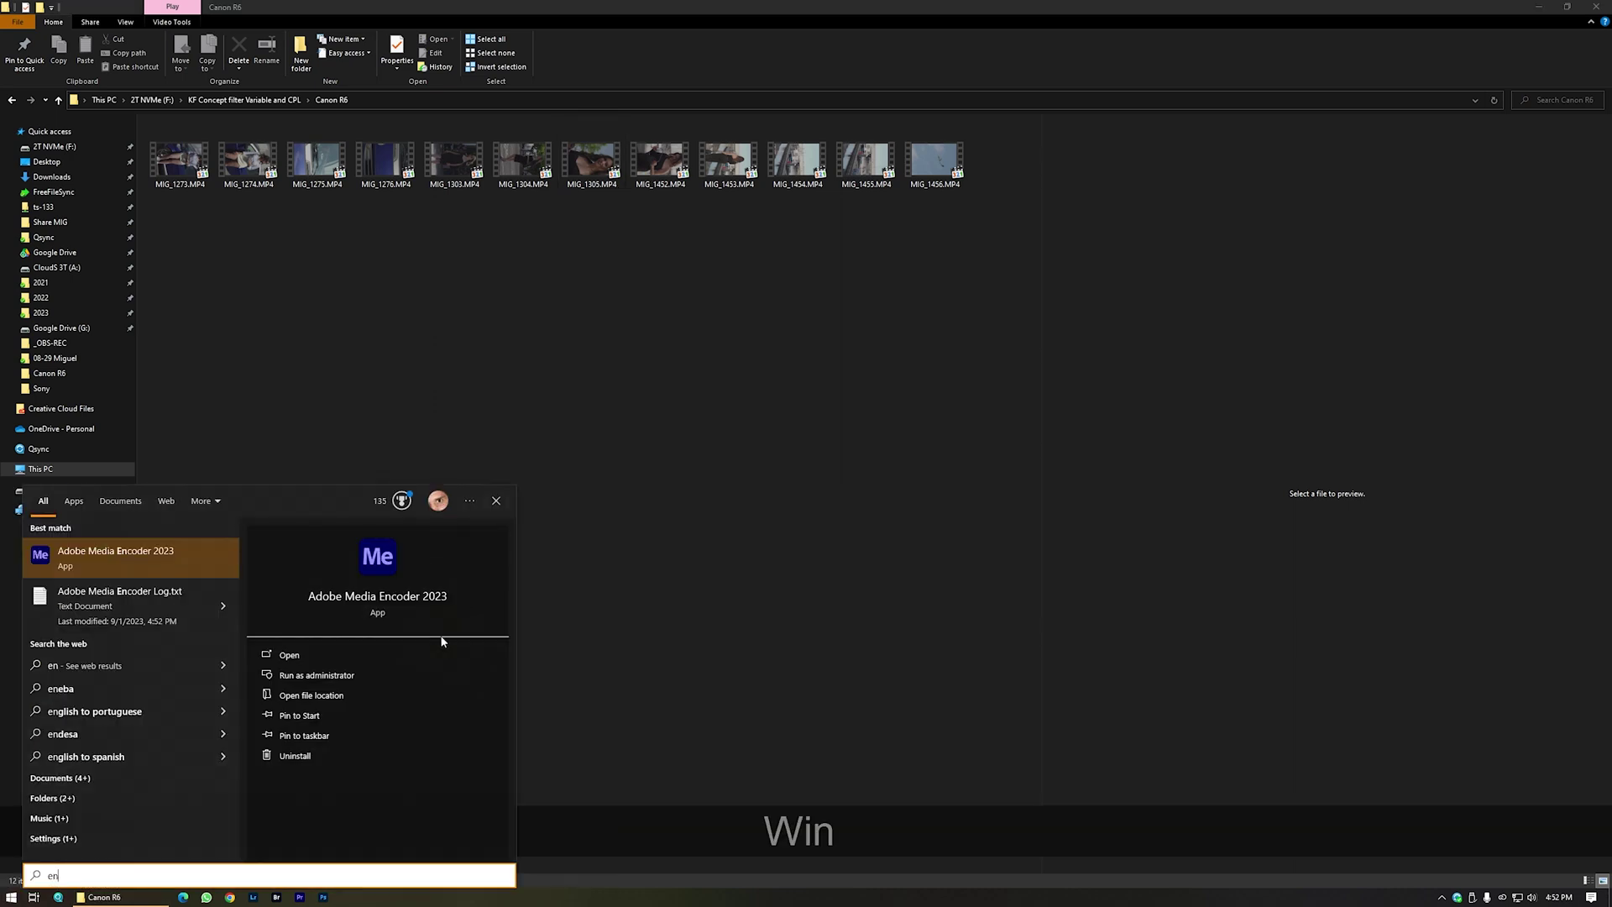
left_click(443, 644)
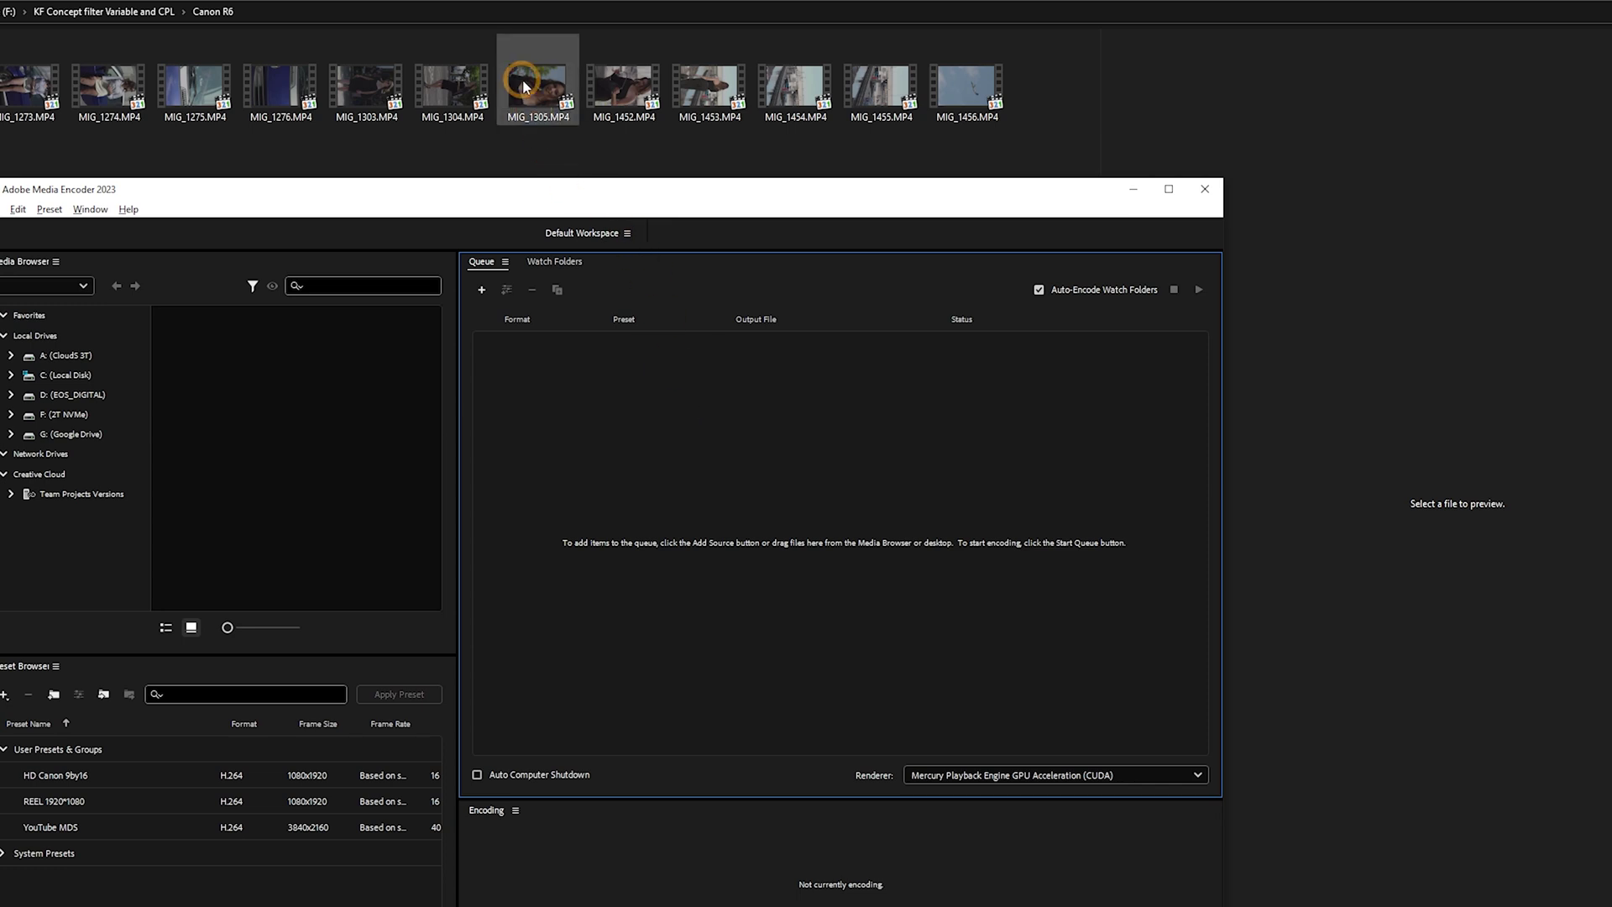
left_click_drag(522, 86, 643, 467)
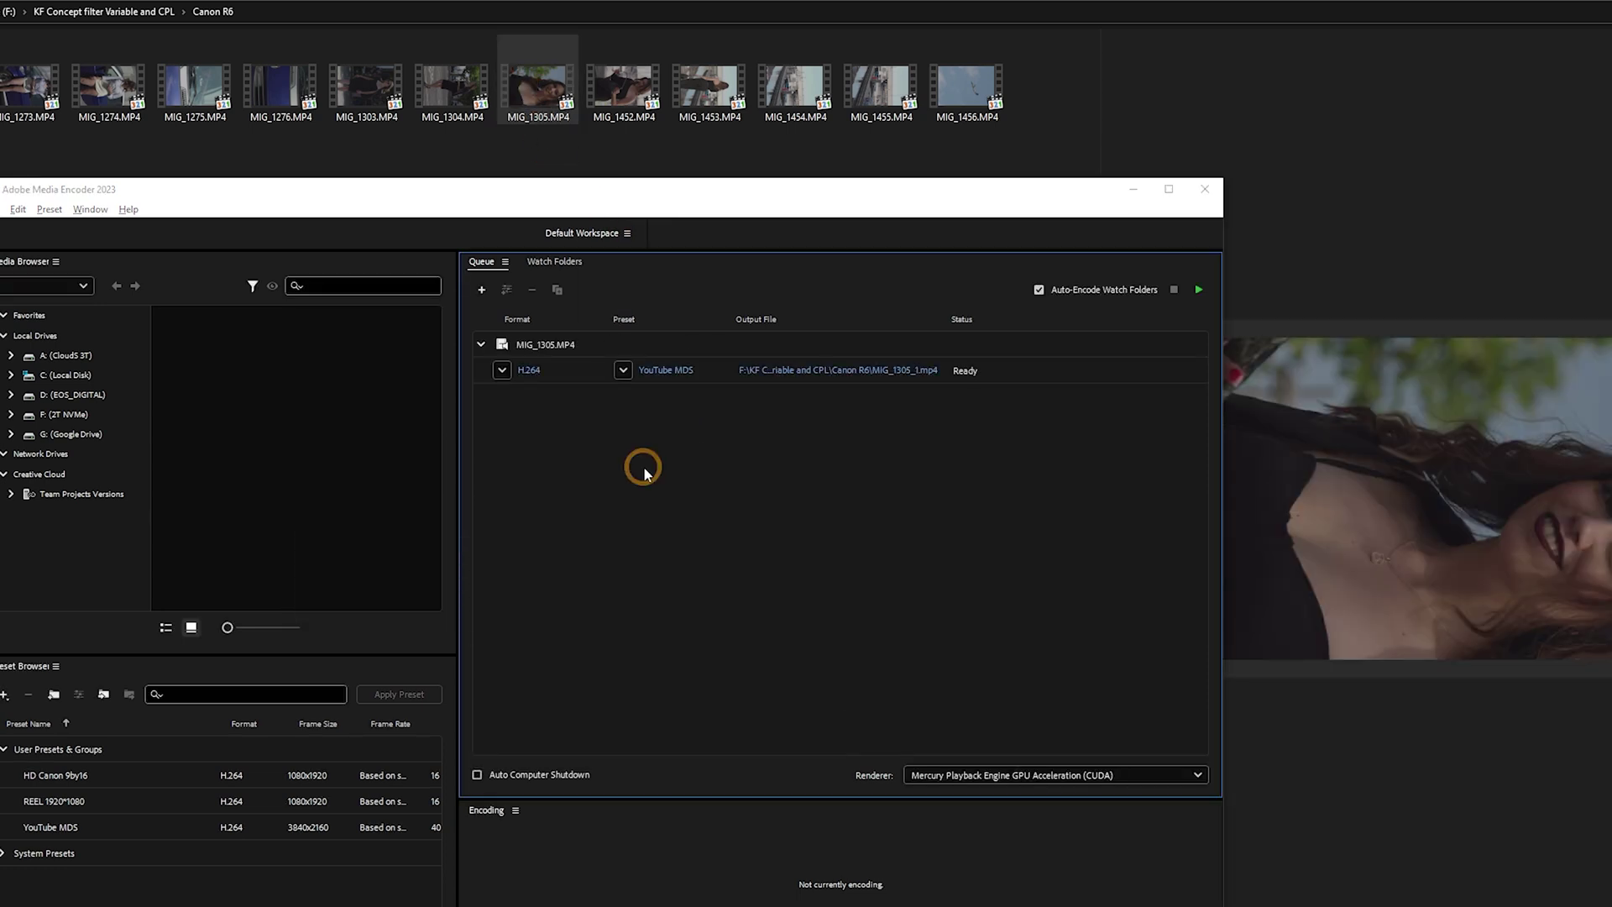
- Switch the job to the YouTube 1080p Full HD preset and enable Render at Maximum Depth
left_click(665, 373)
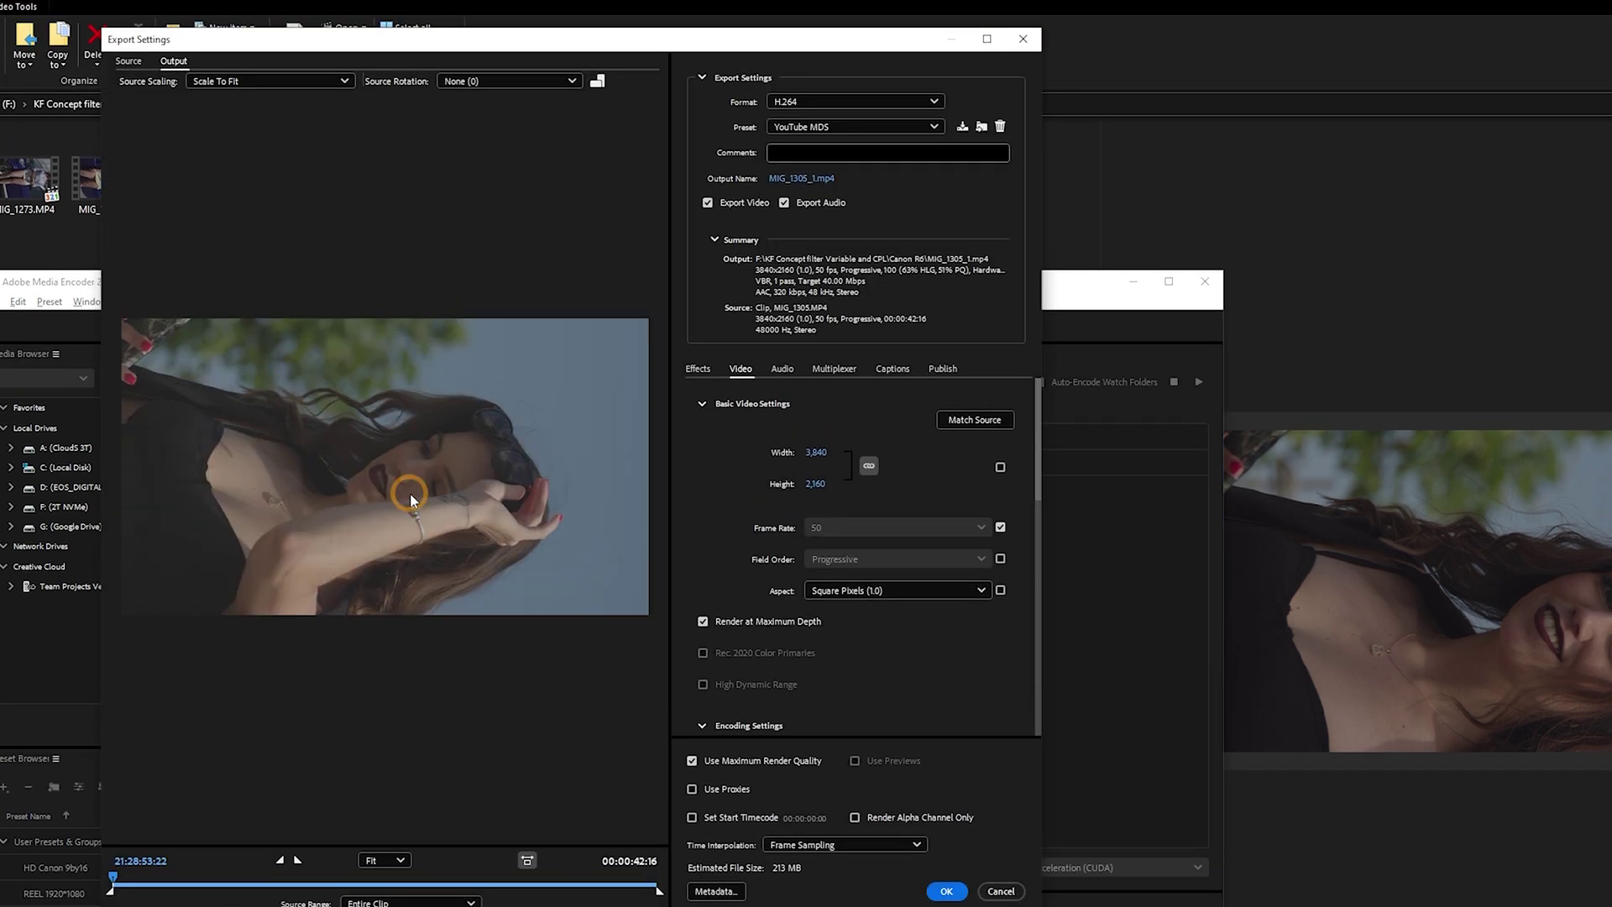
left_click(835, 131)
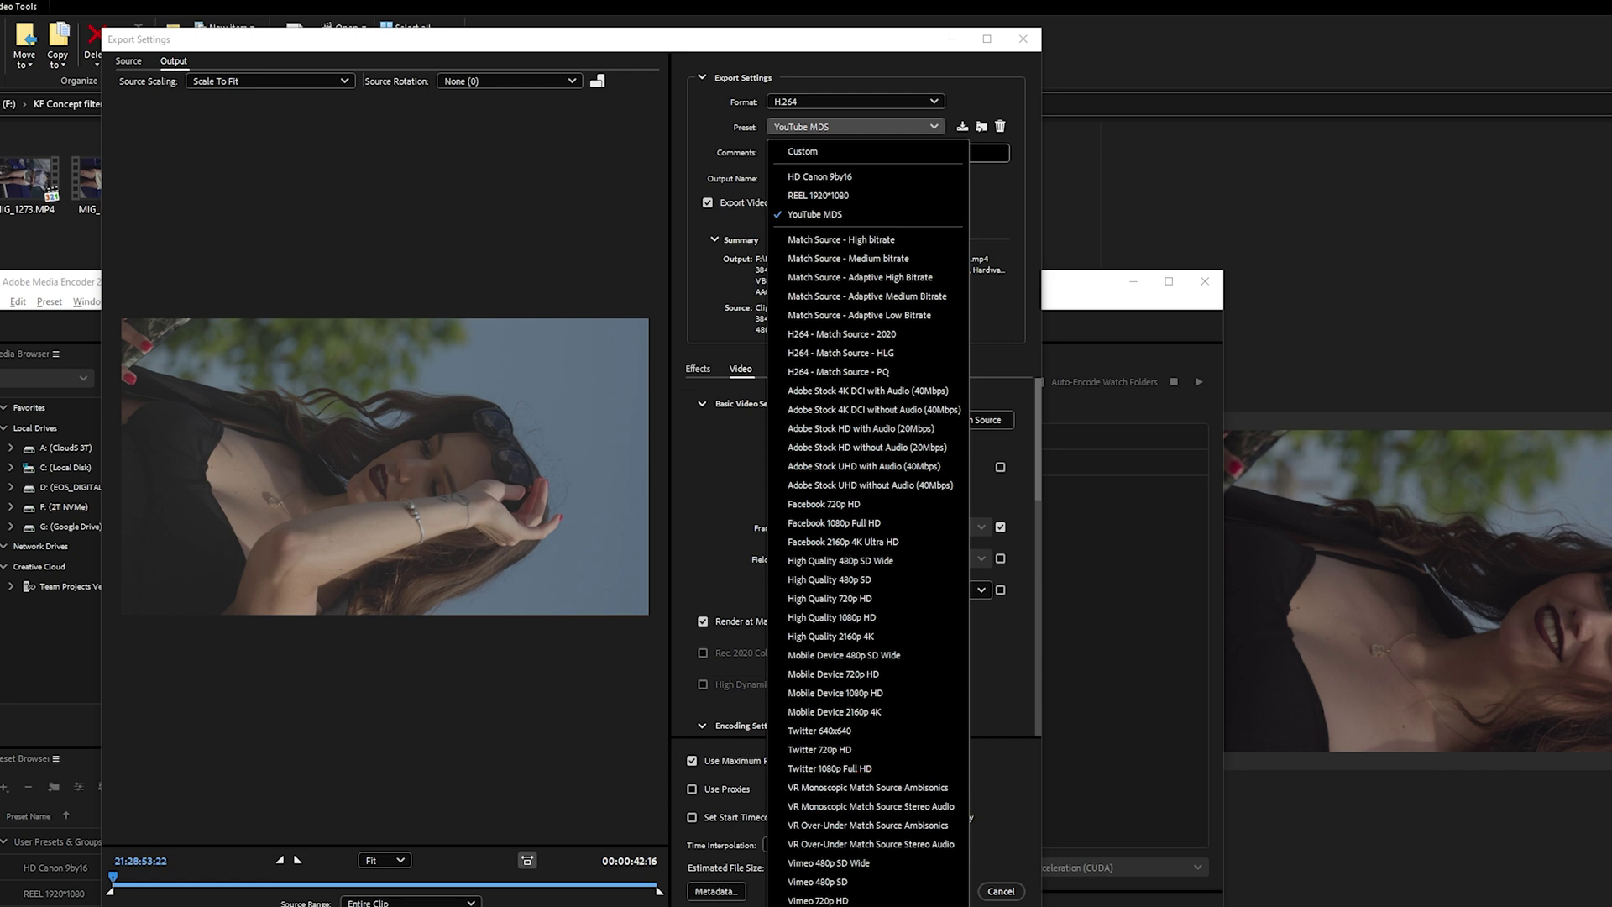
left_click(871, 792)
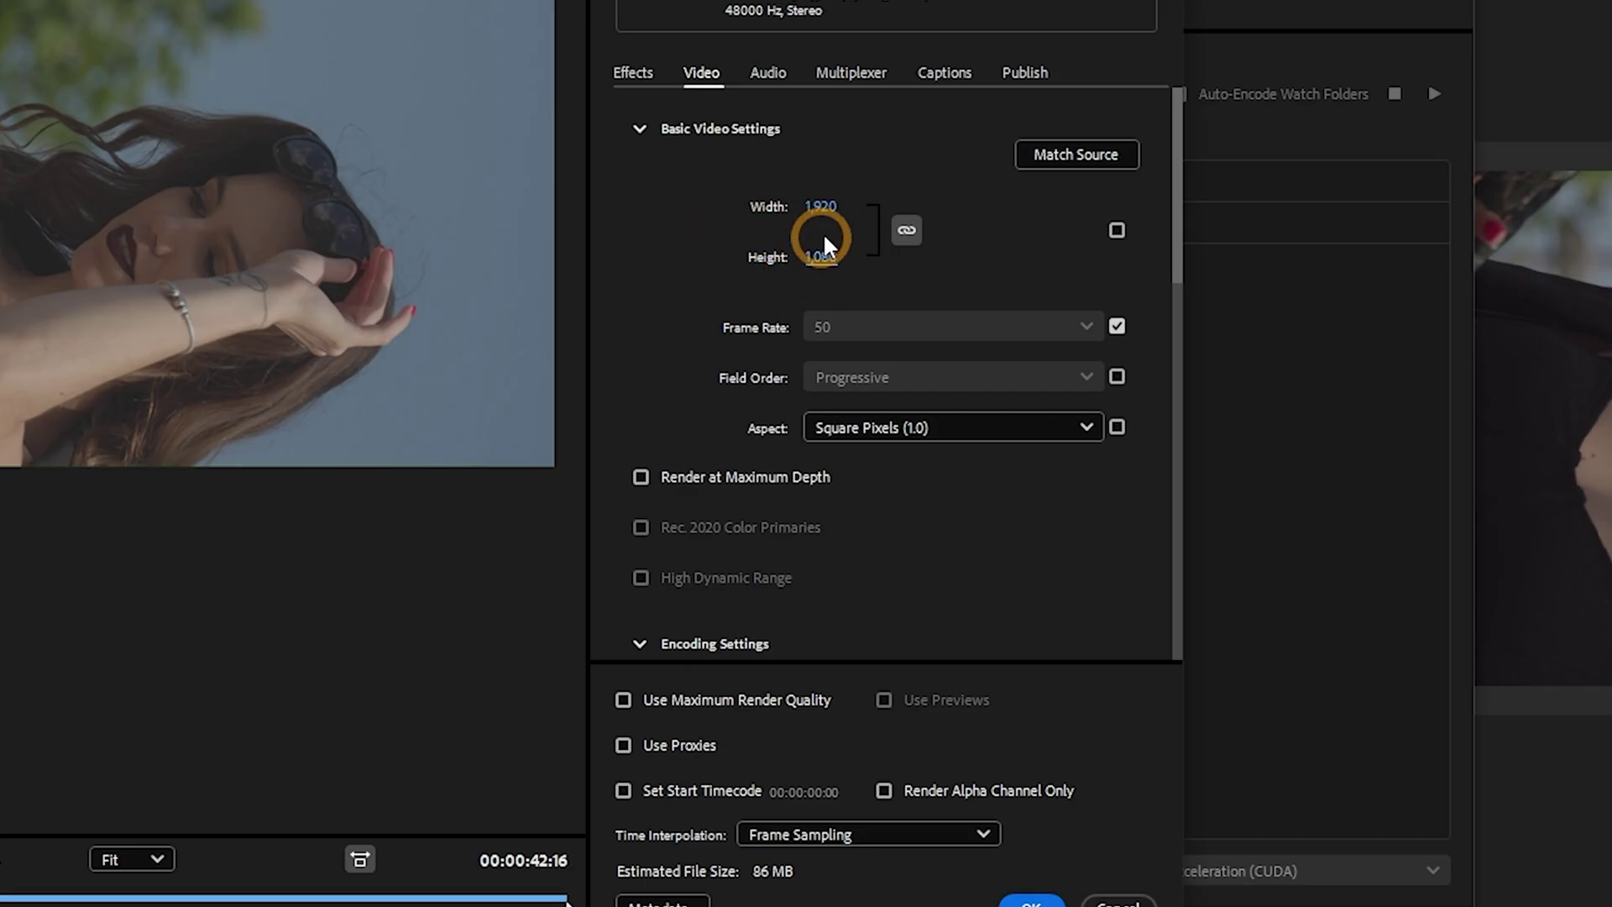
scroll(938, 519, "down", 1)
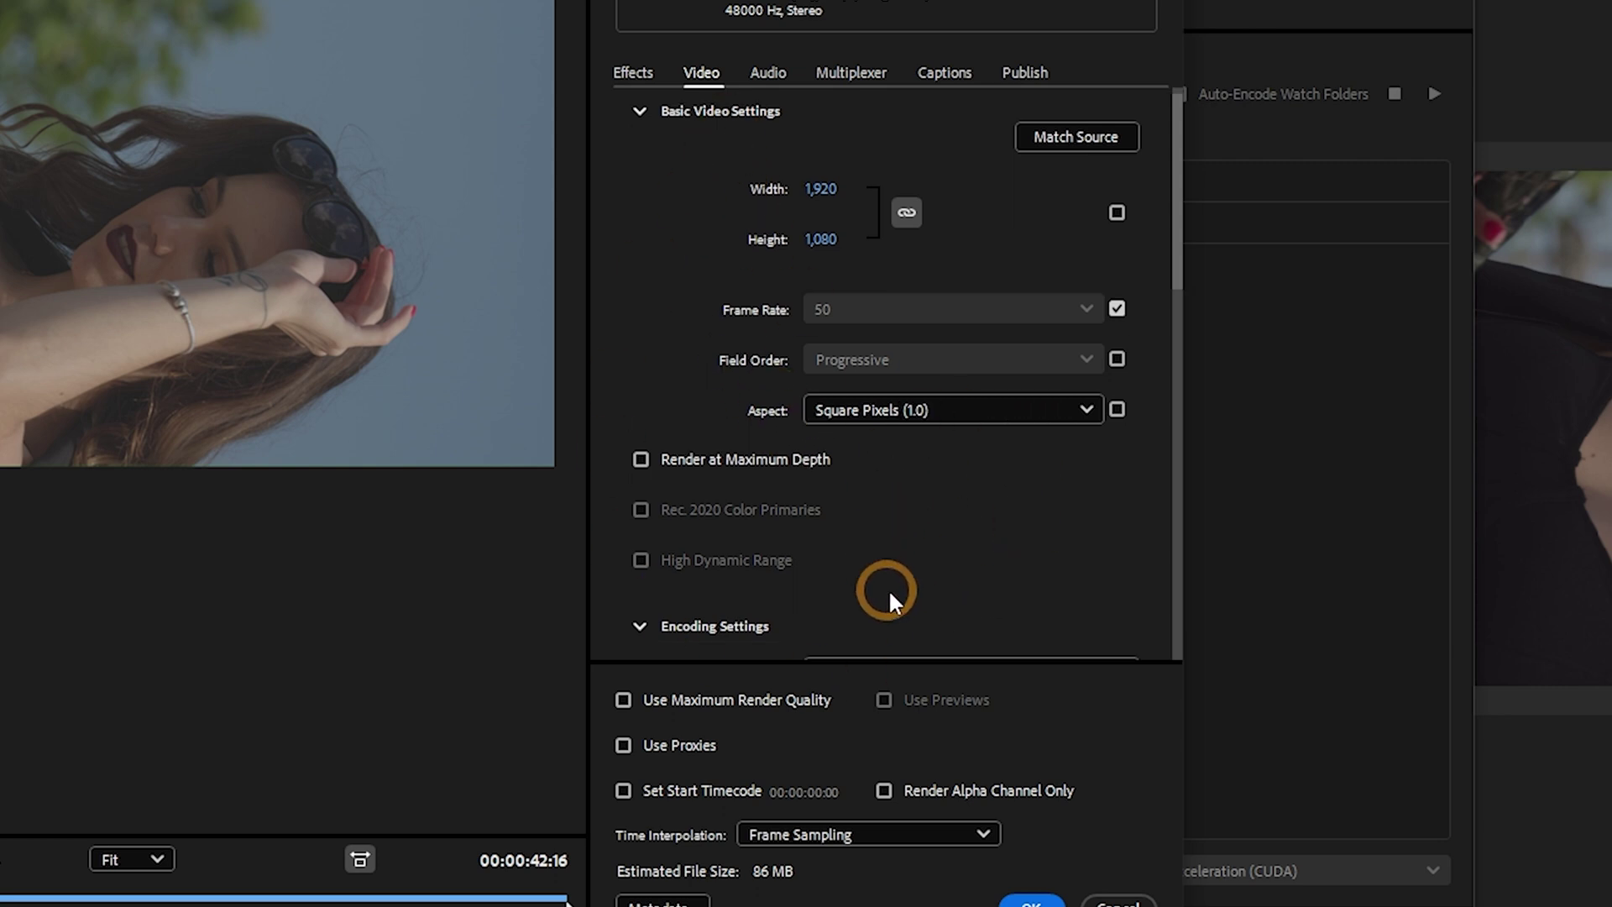
left_click(681, 460)
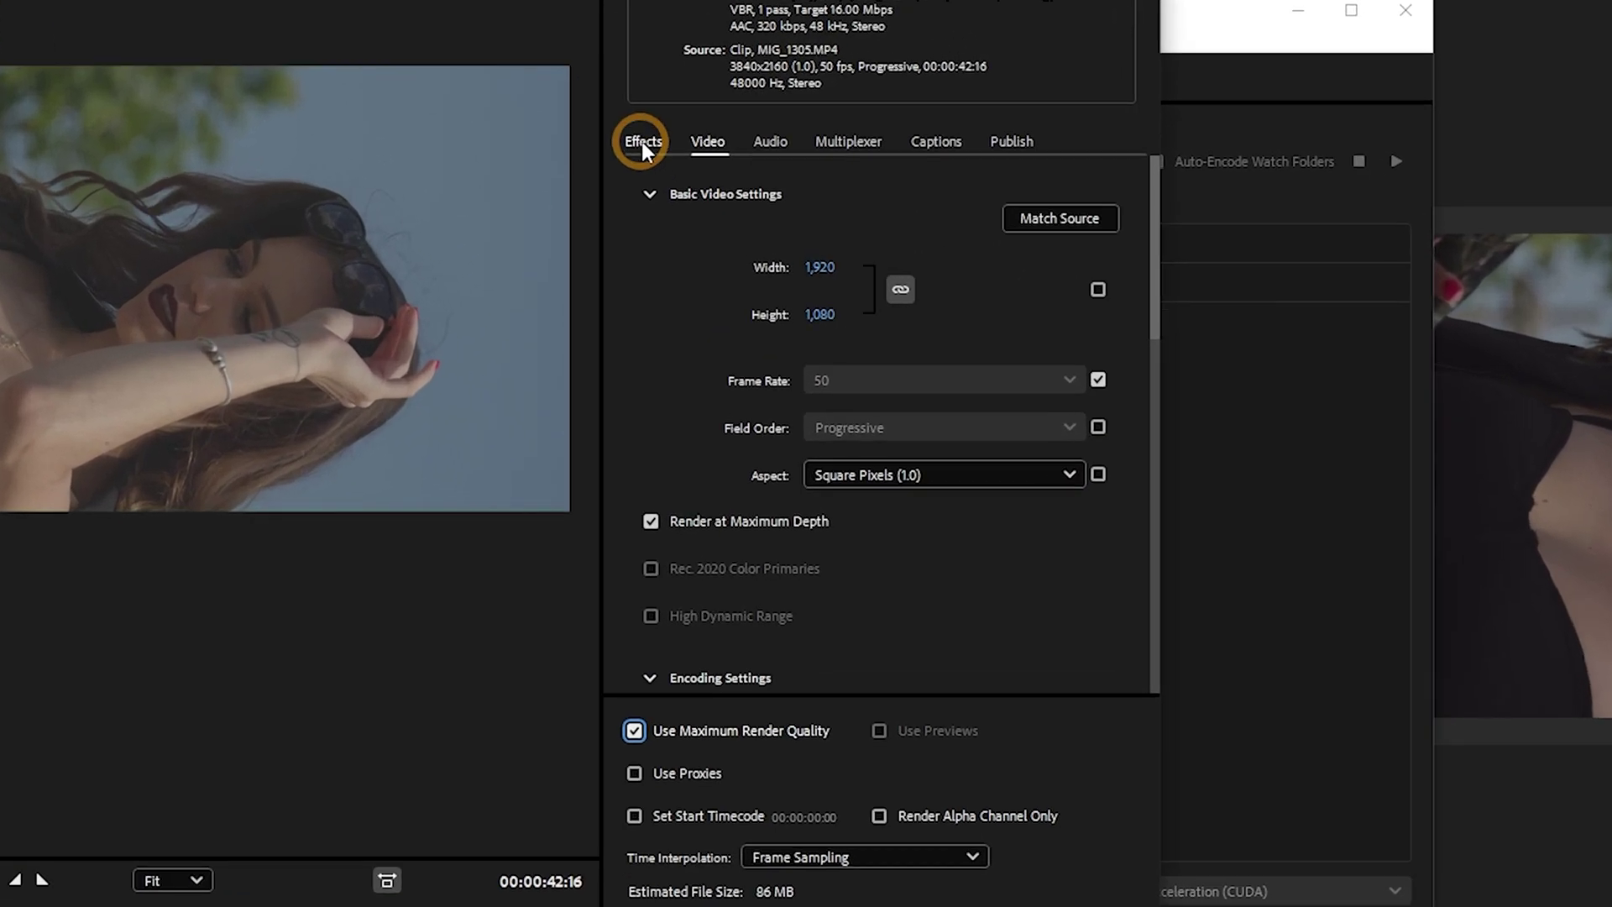
- Load the BT709_CanonLog3-to-BT709 .cube file as the Lumetri Look/LUT and enable SDR Conform
left_click(632, 84)
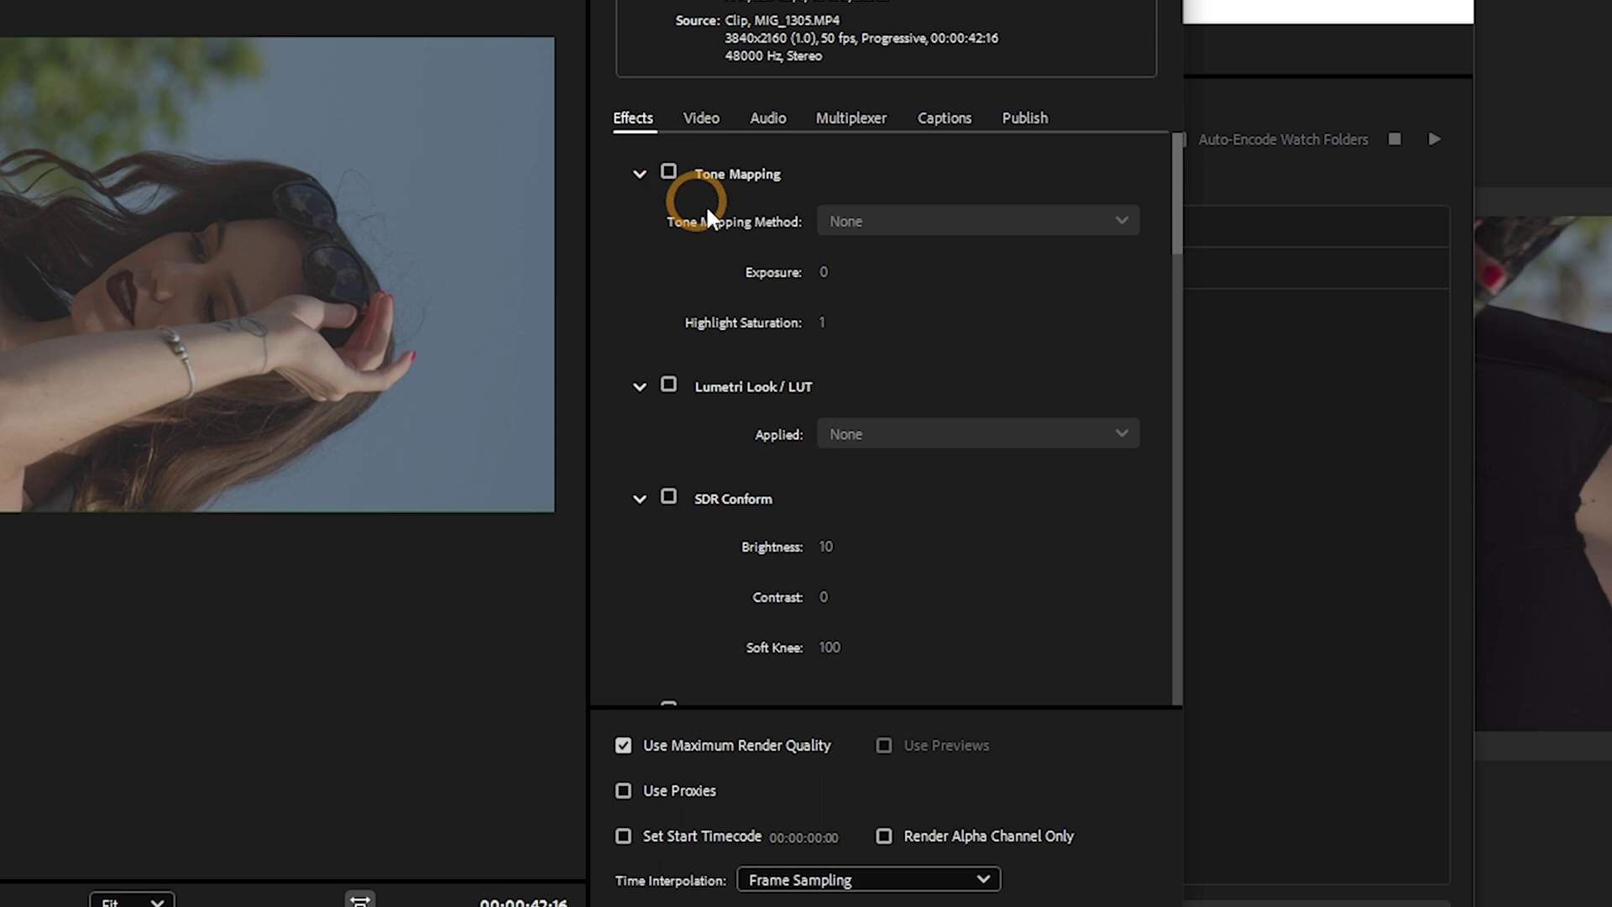
left_click(669, 386)
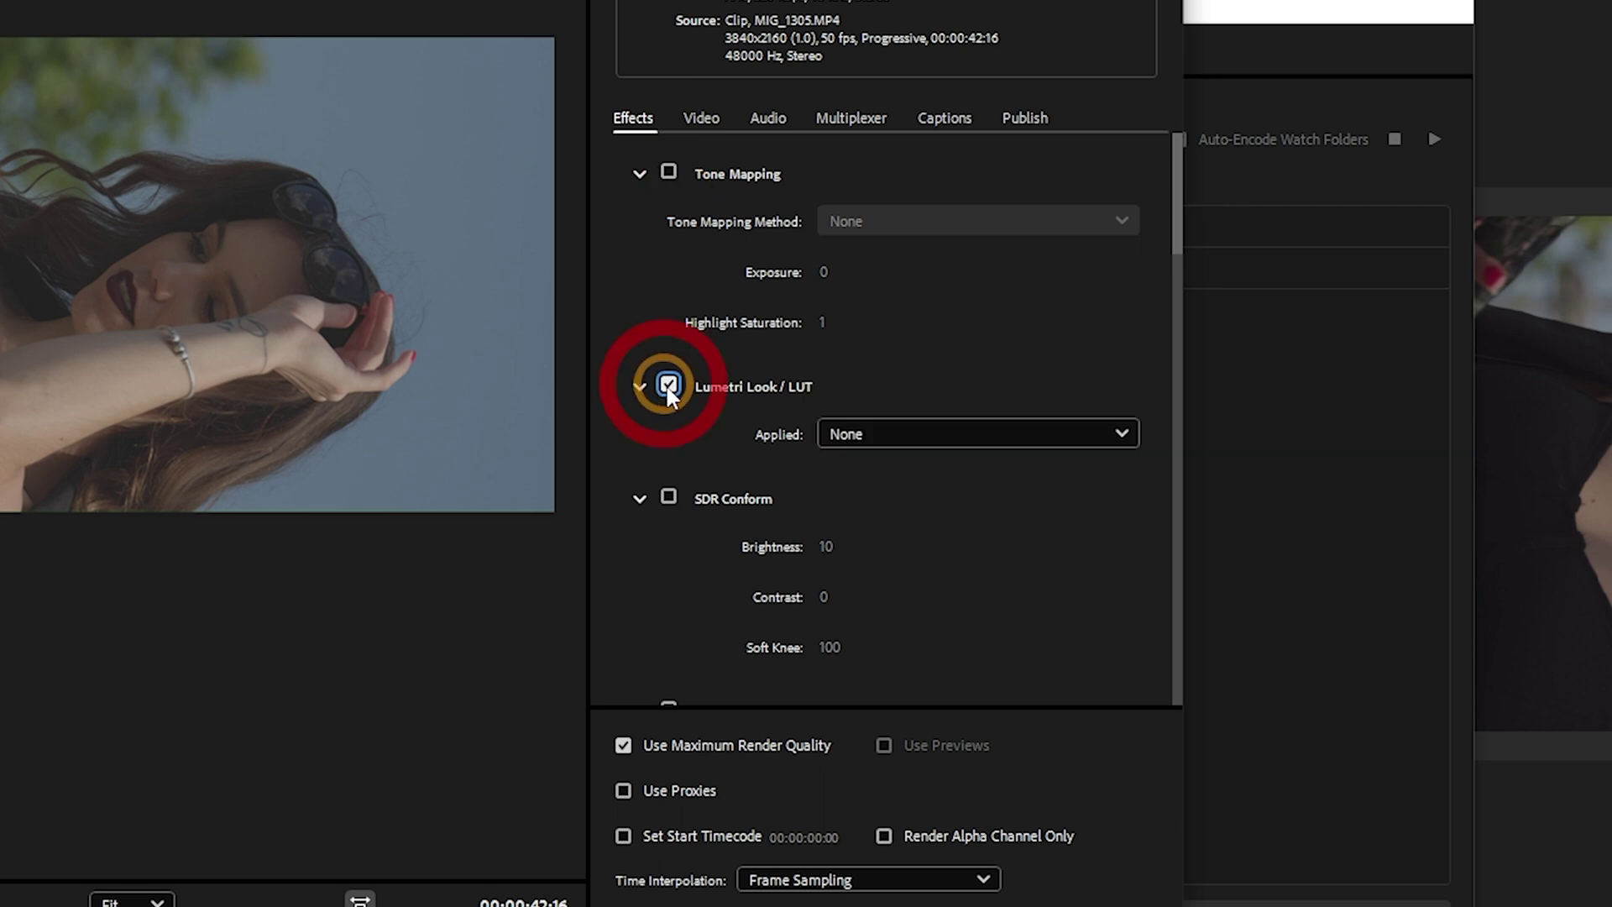
left_click(915, 433)
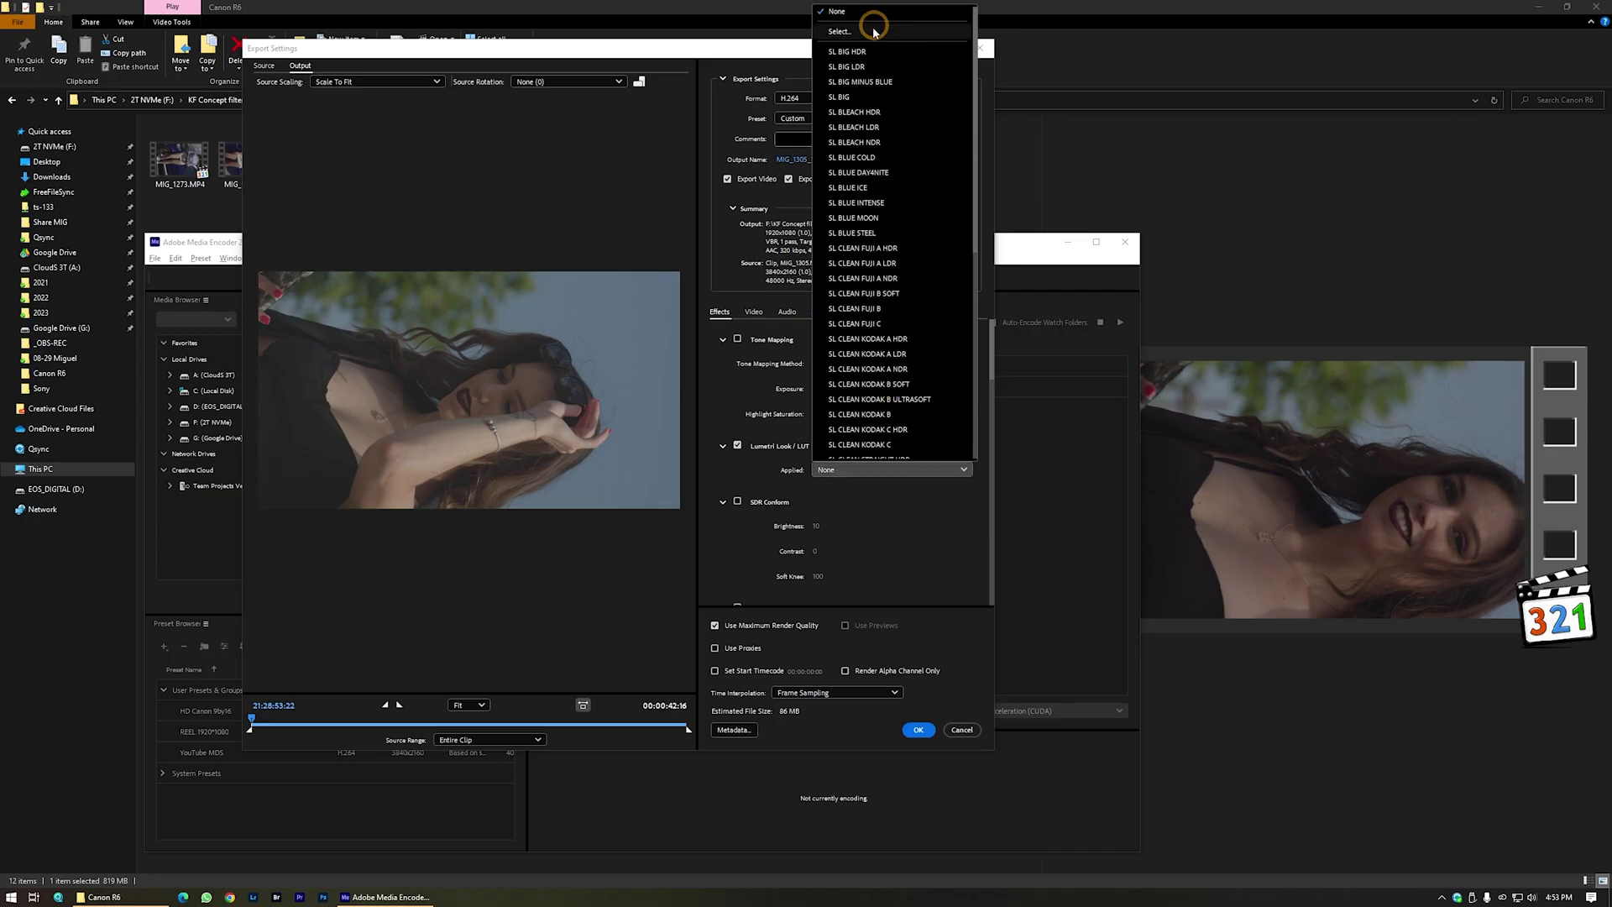
left_click(864, 28)
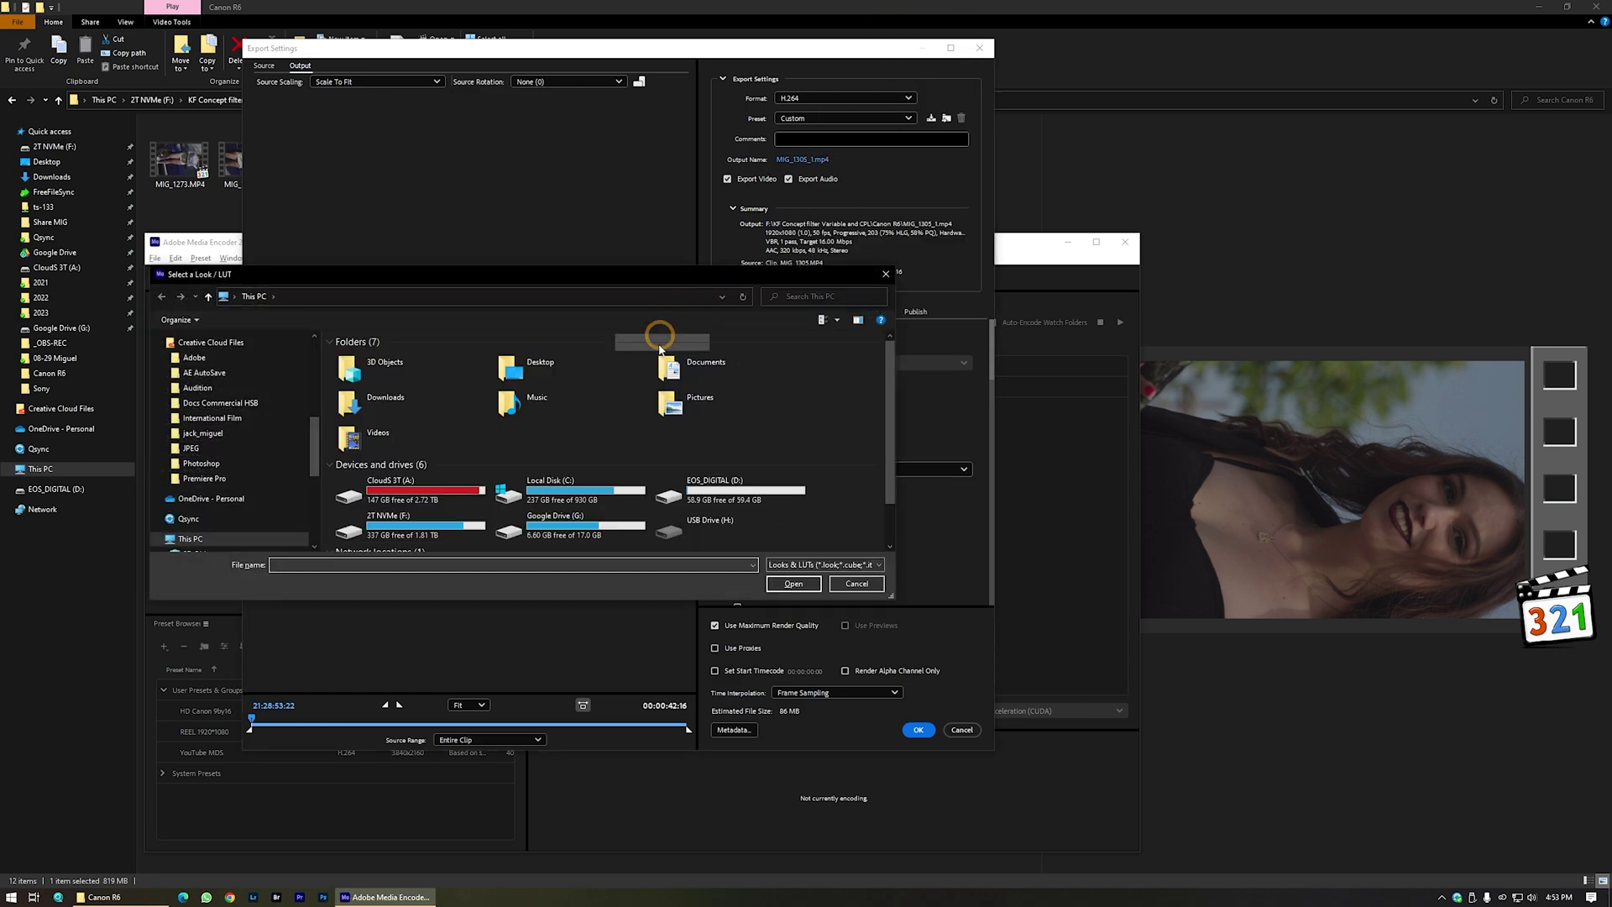
scroll(259, 427, "up", 5)
left_click(259, 430)
left_click(843, 379)
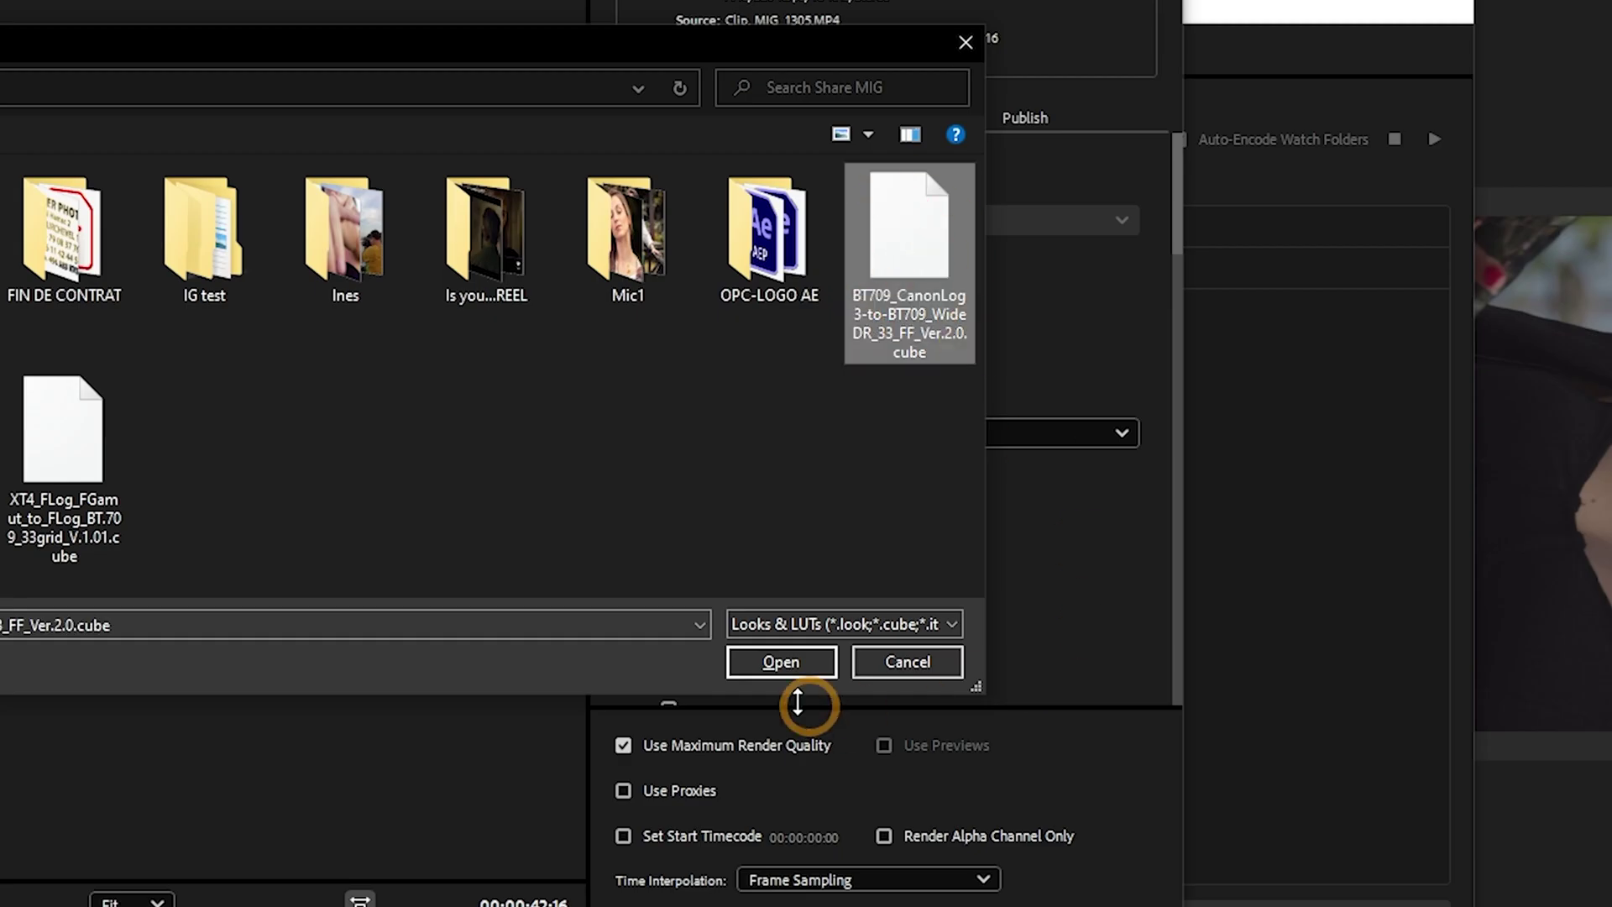
left_click(777, 662)
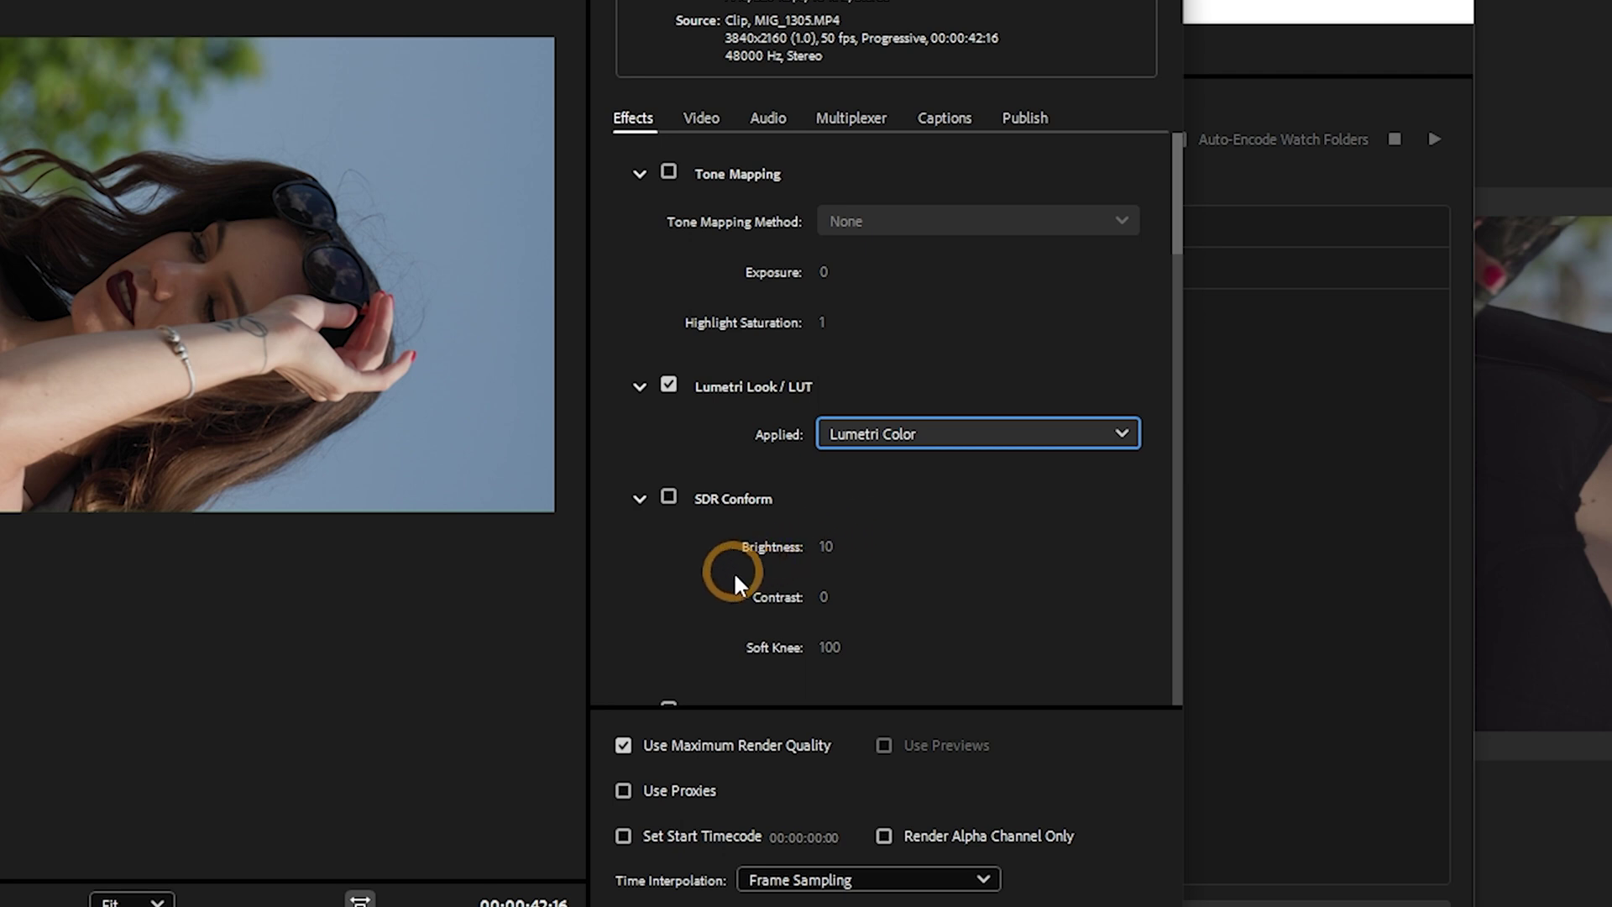
left_click(661, 502)
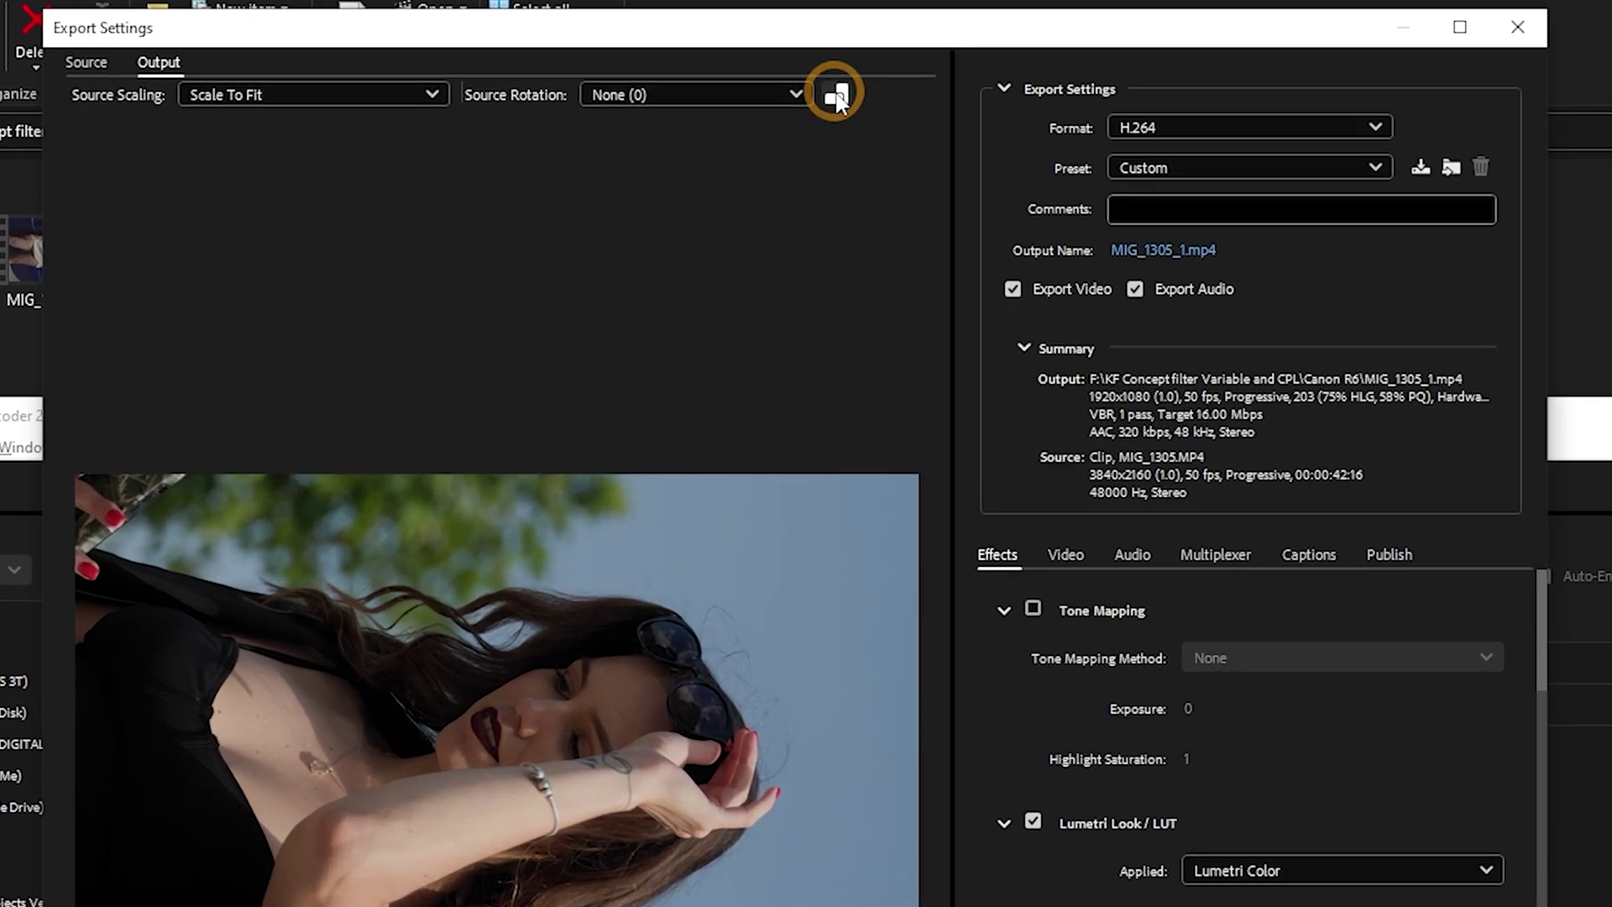
- Swap the frame to 1080×1920 and set Source Rotation to Rotate Left (270)
left_click(639, 83)
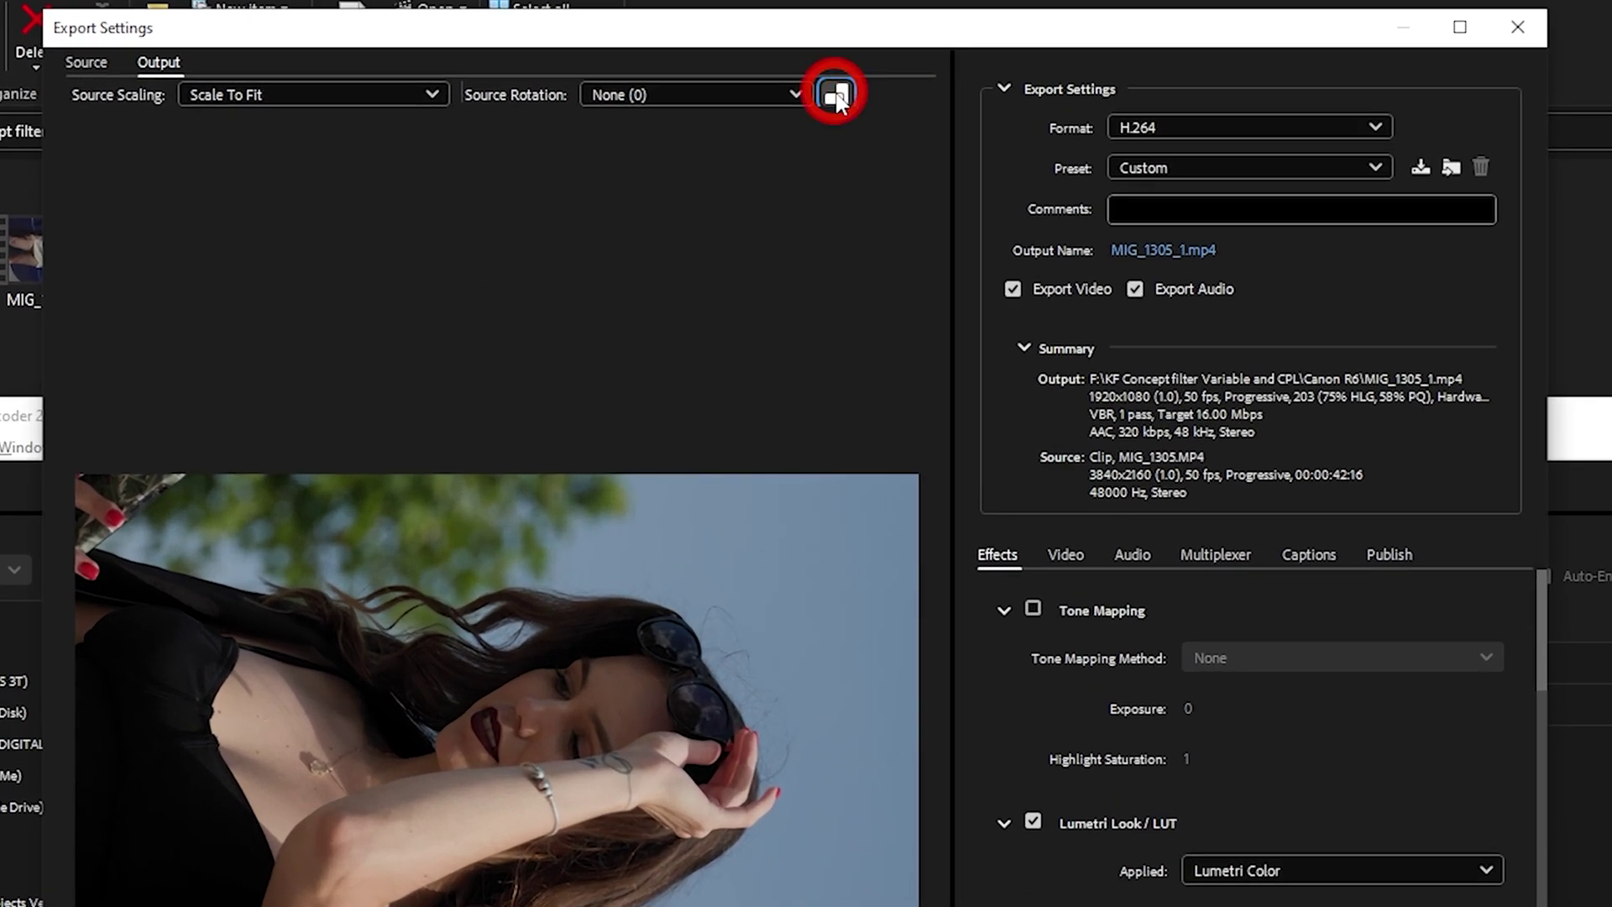
left_click(690, 95)
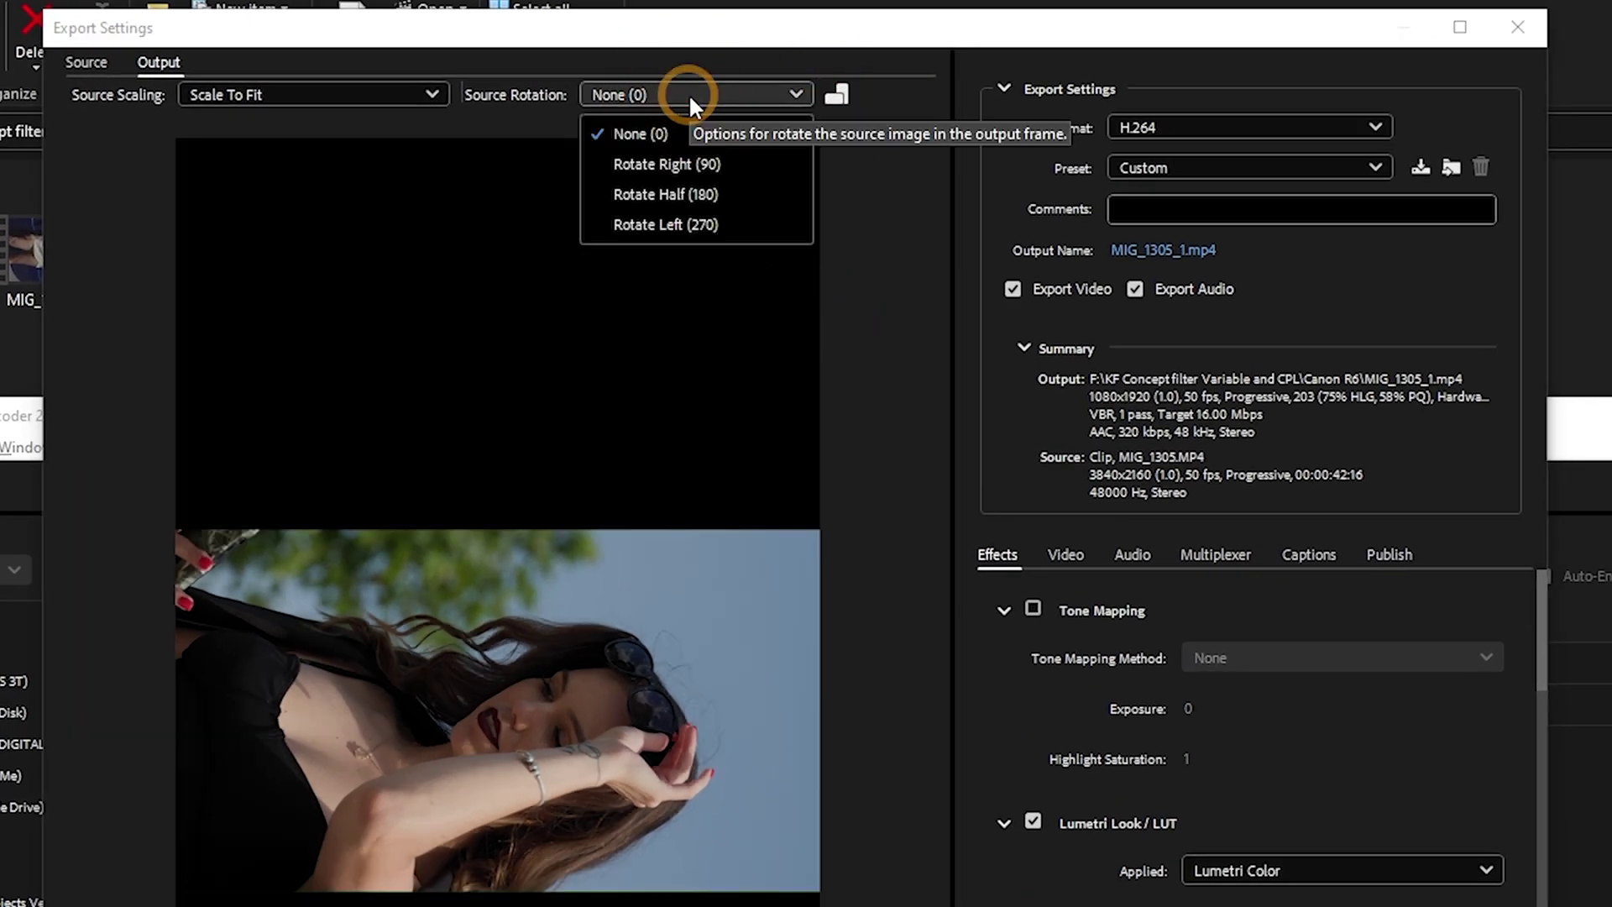
left_click(709, 223)
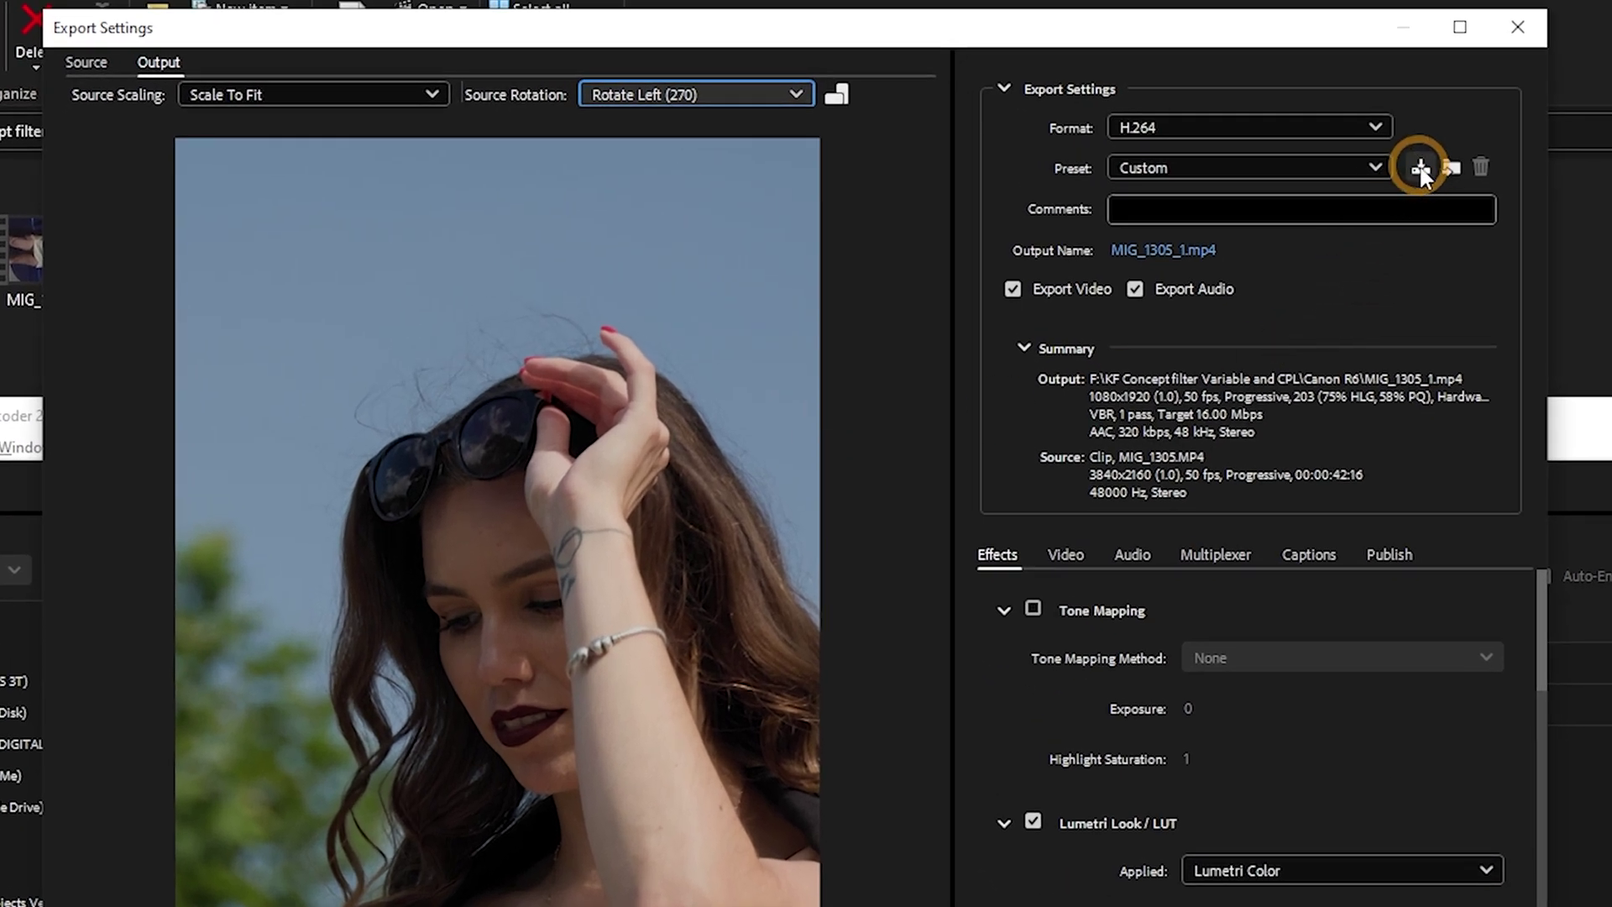
- Save the settings as the '9/16 HD Rotate' preset and confirm the export settings
left_click(1421, 167)
type("9/16 HD Rotate")
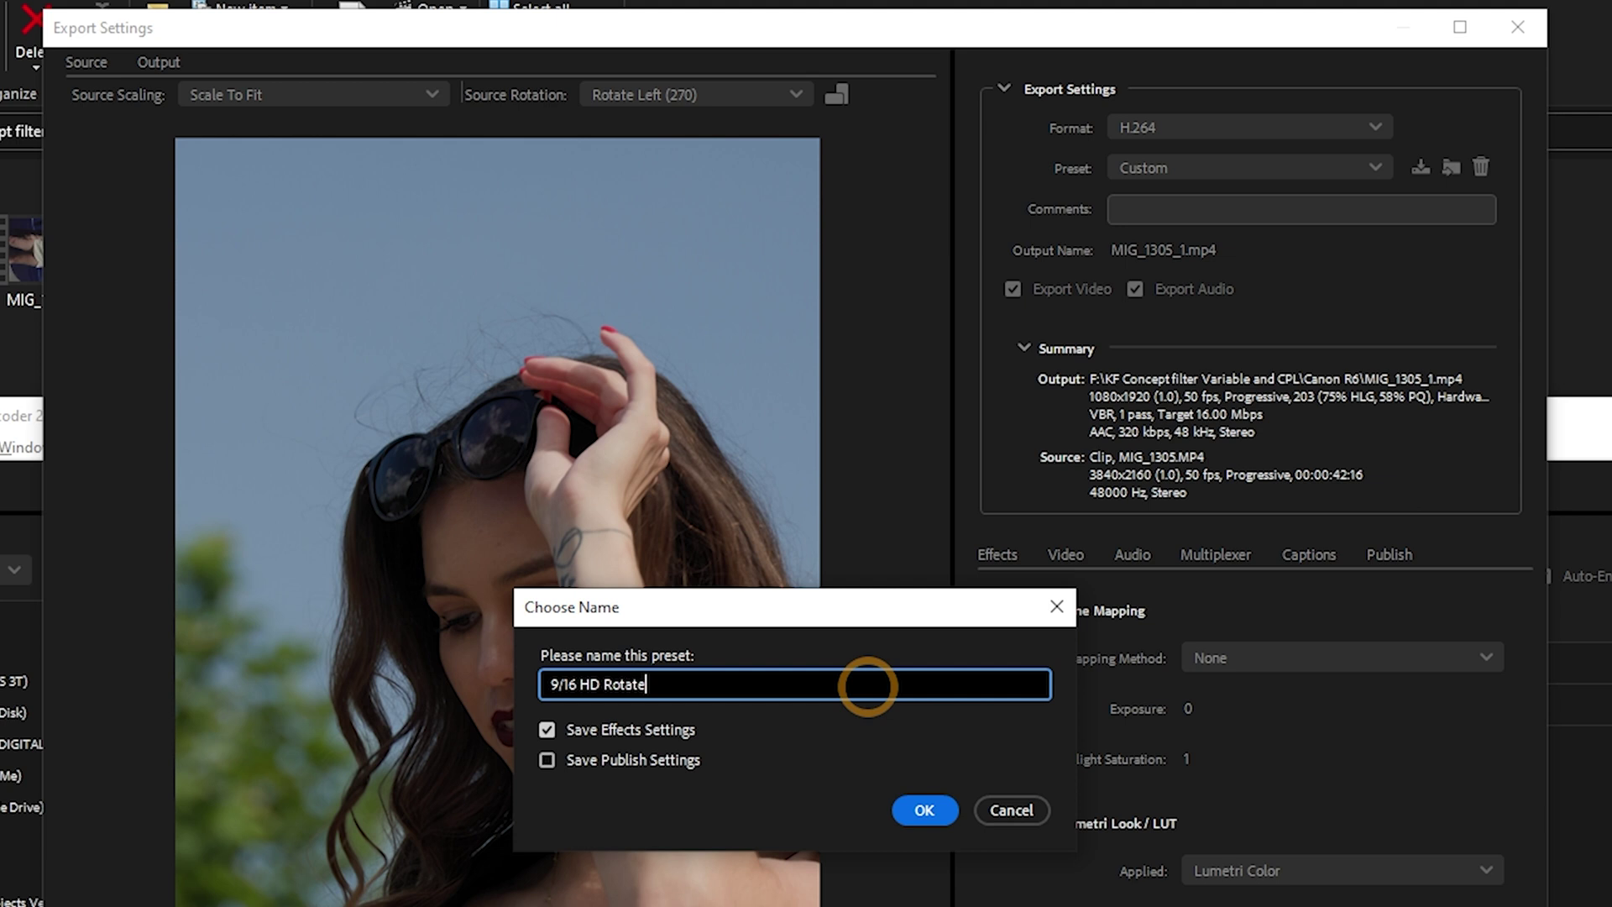
left_click(925, 808)
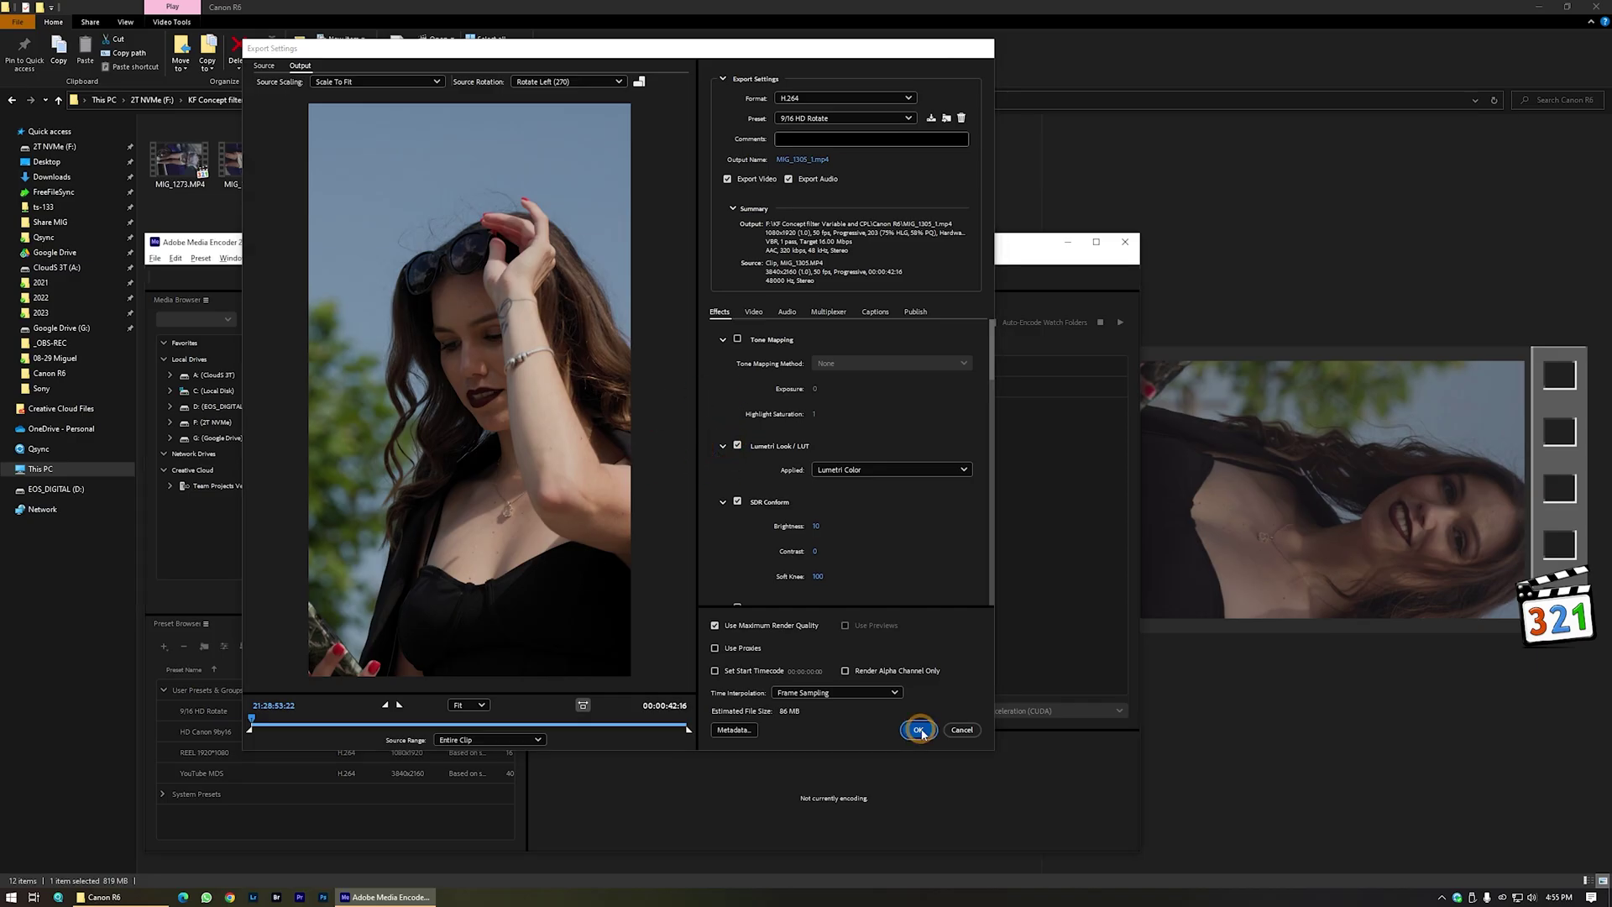
left_click(918, 730)
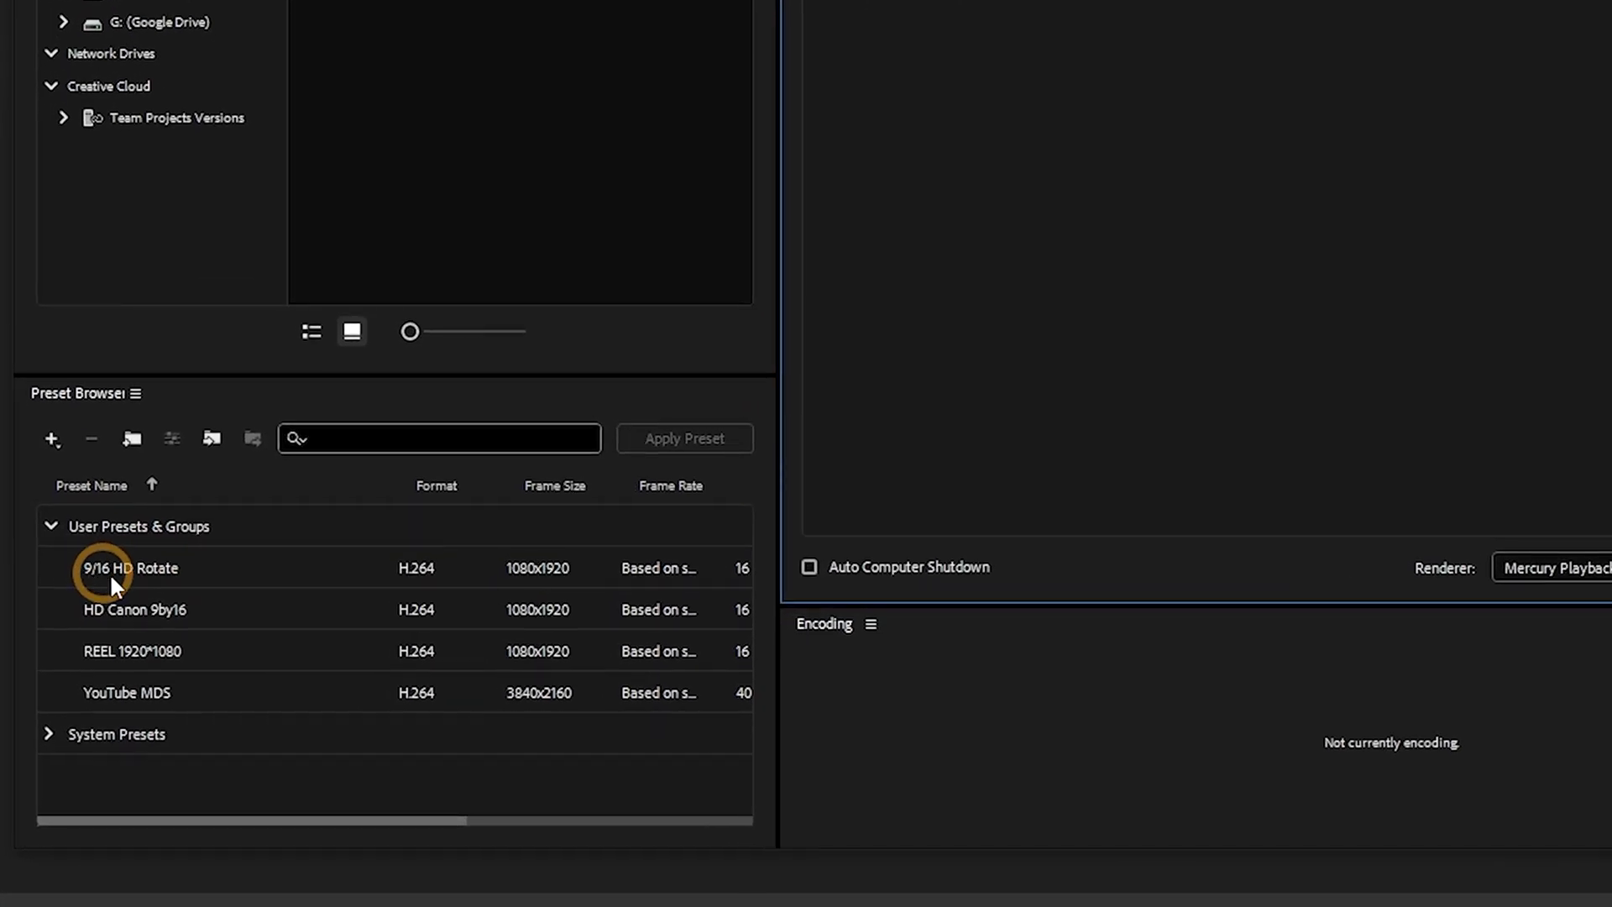
- Apply the 9/16 HD Rotate preset from the Preset Browser, then delete the MIG_1305 job
left_click(204, 712)
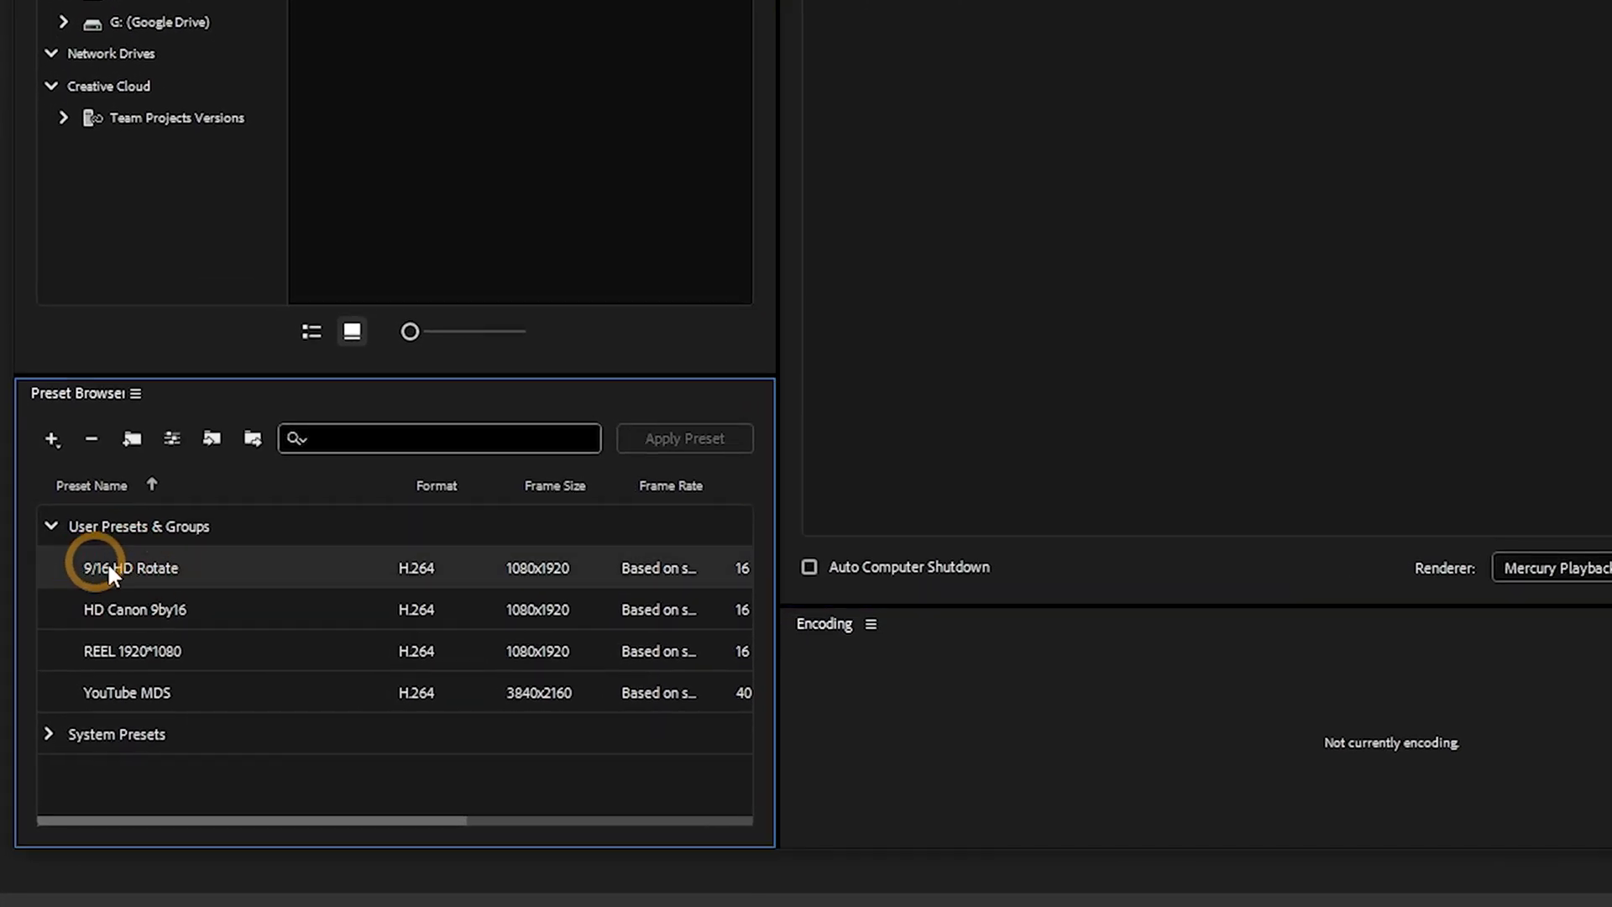
double_click(107, 567)
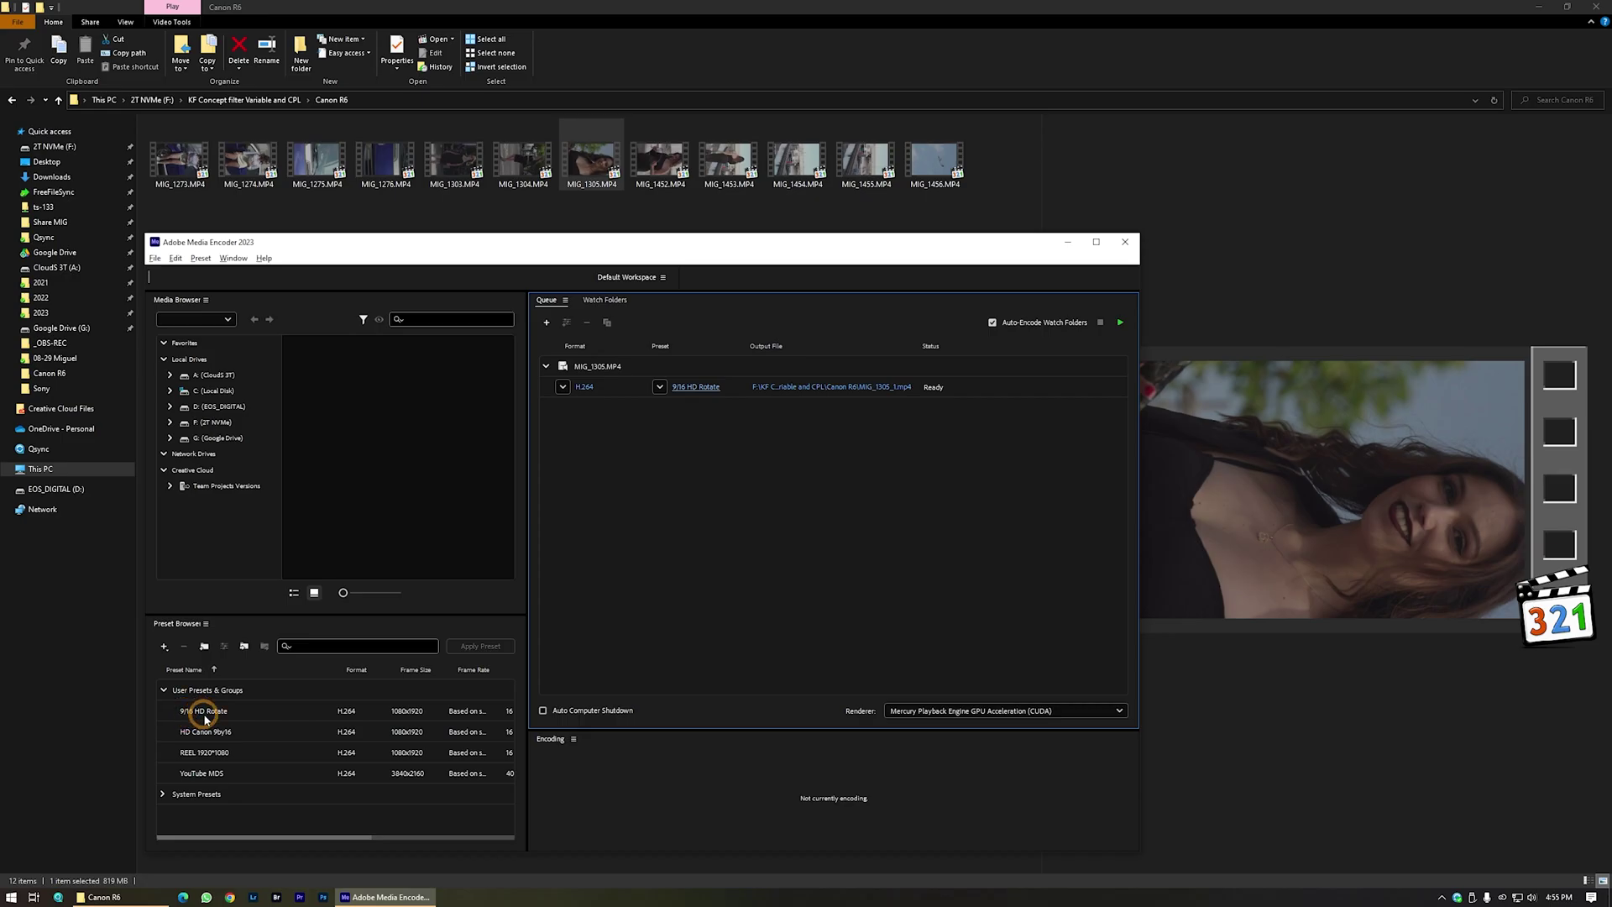
left_click(158, 578)
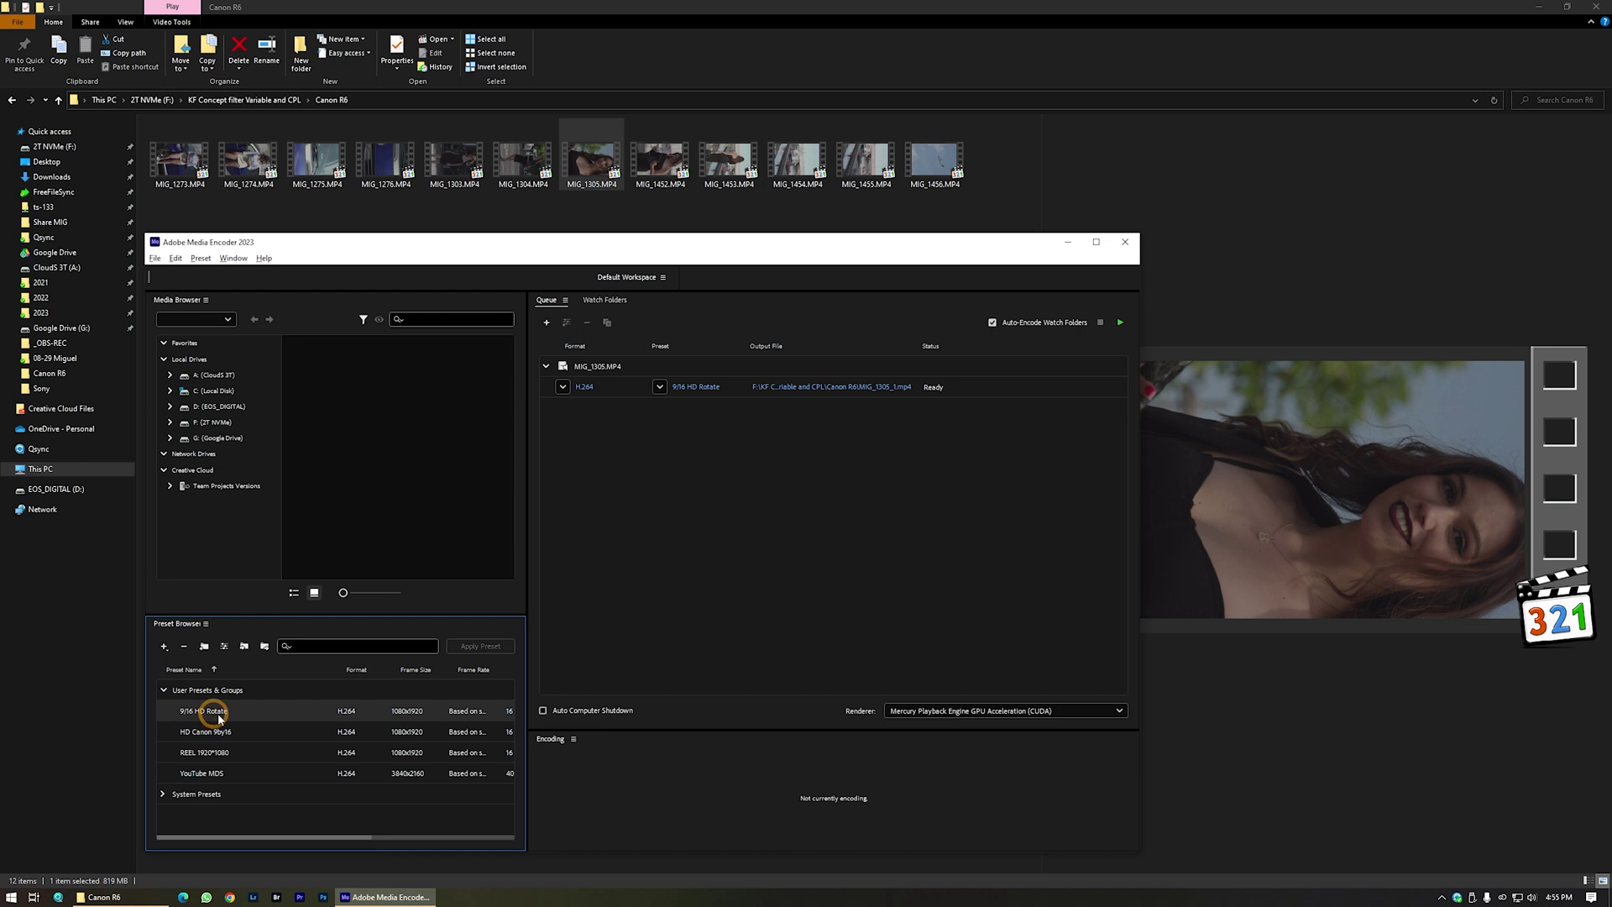
left_click_drag(202, 713, 831, 494)
left_click(606, 367)
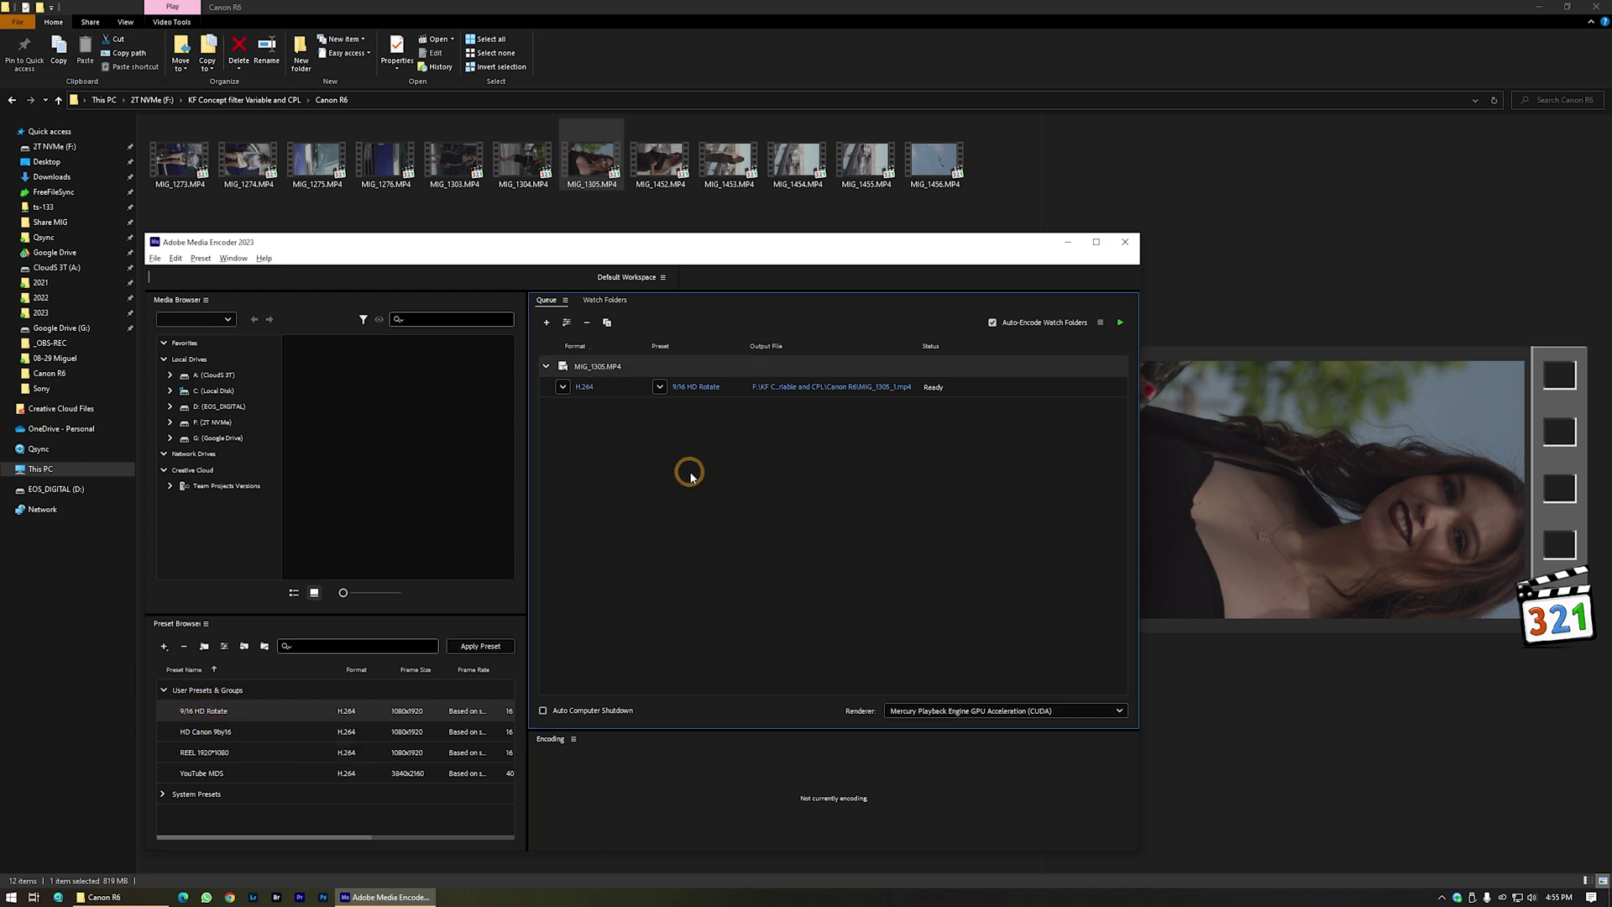
key("Delete")
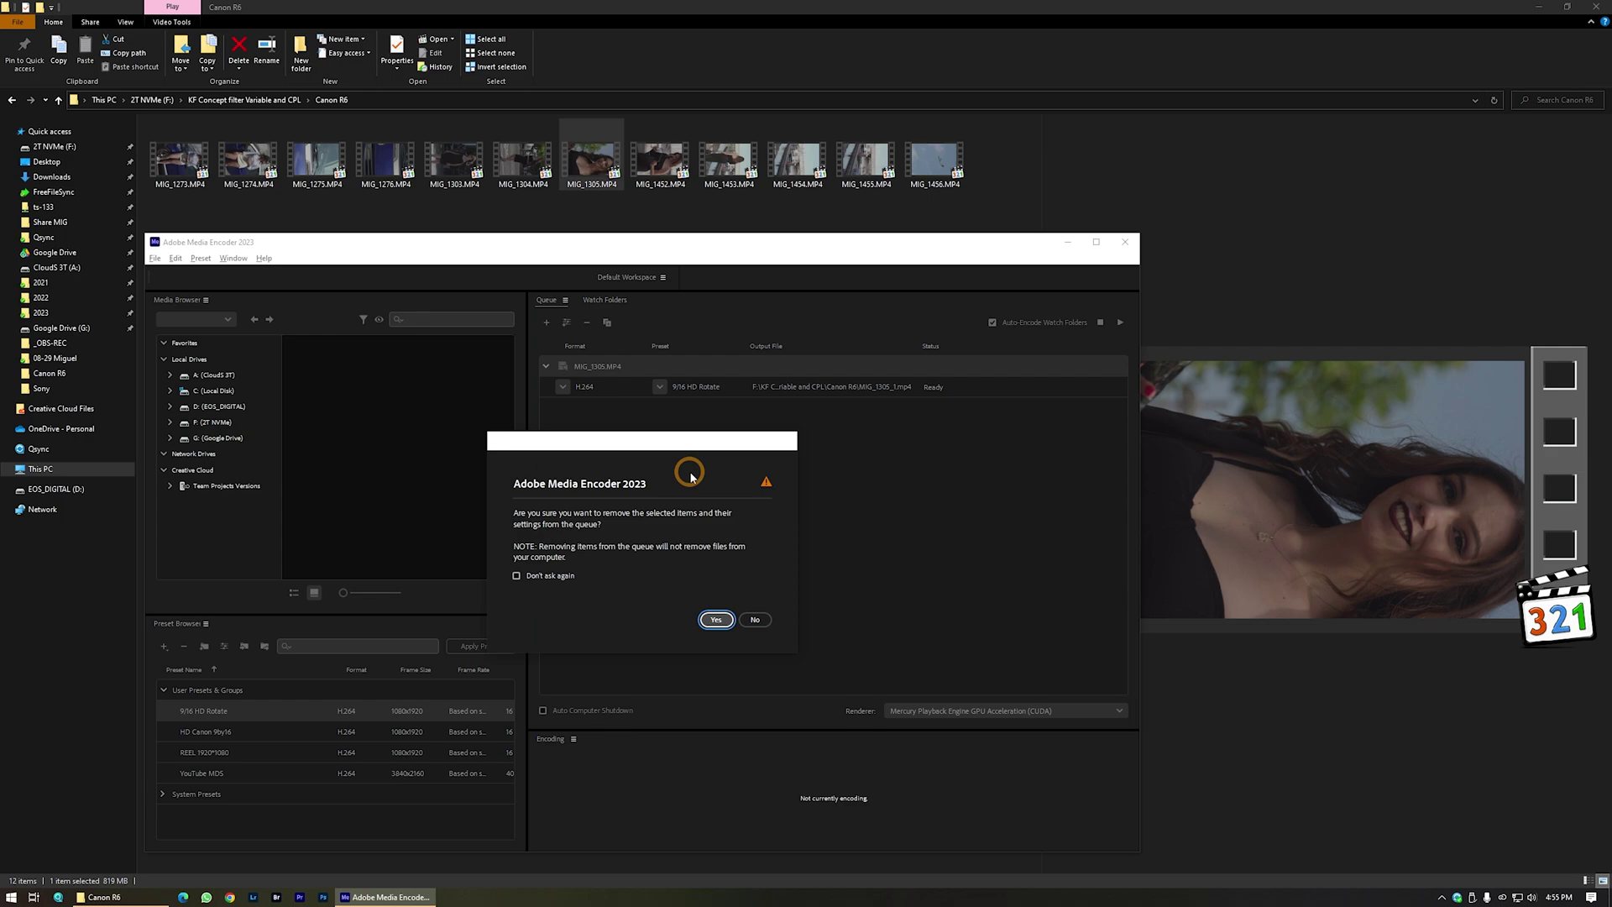
- Confirm the job removal and queue all twelve MIG clips from the Canon R6 folder
left_click(716, 619)
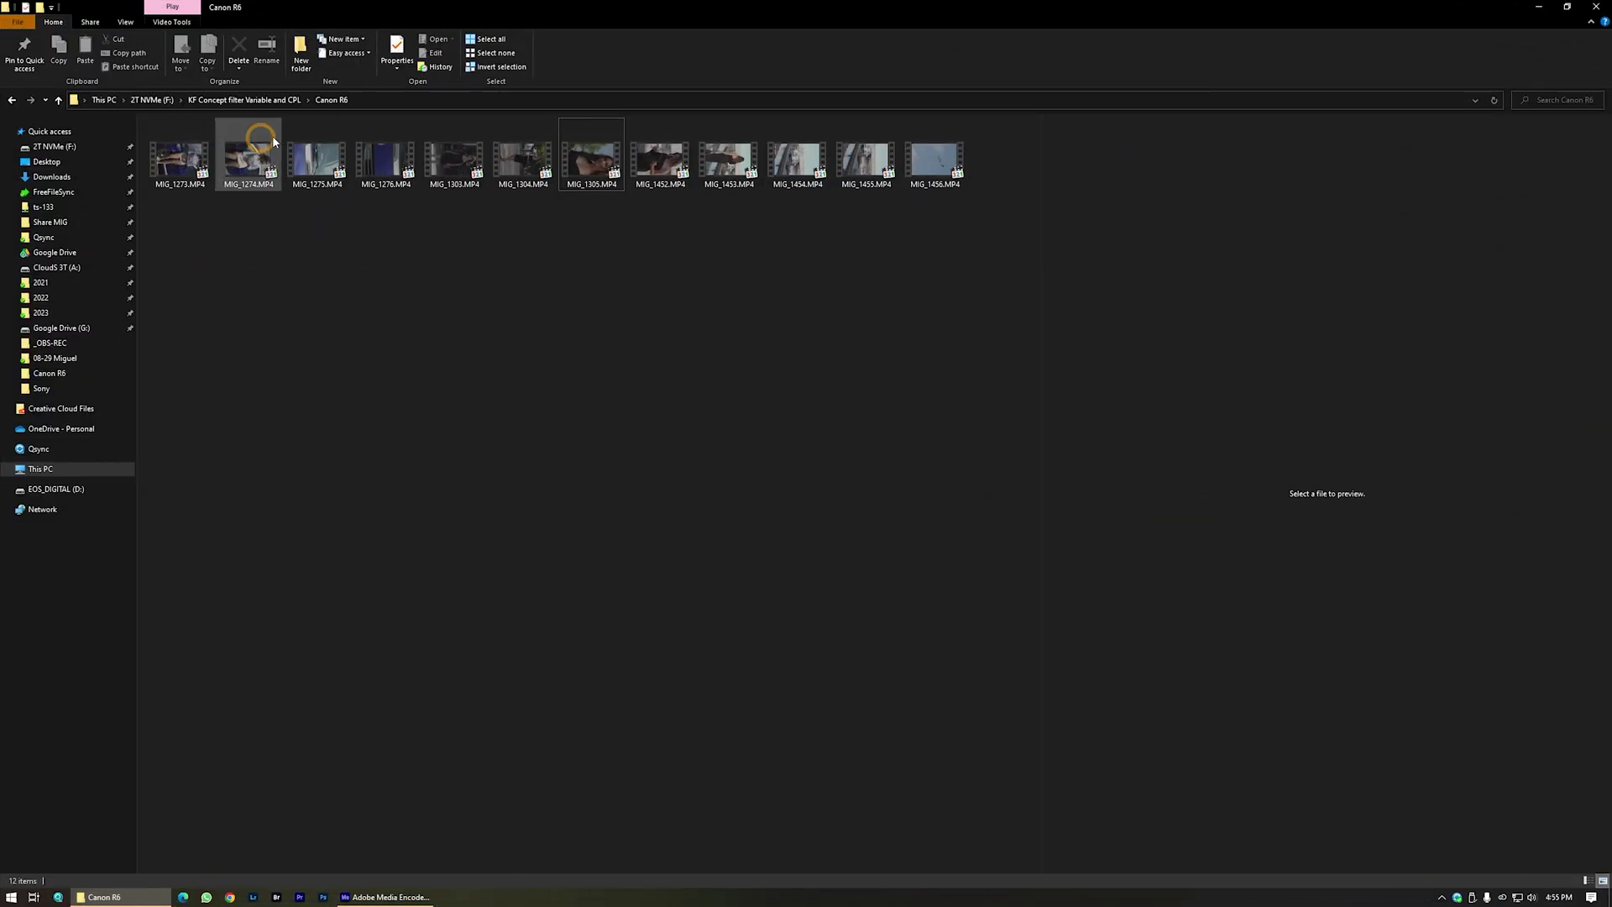
left_click(212, 251)
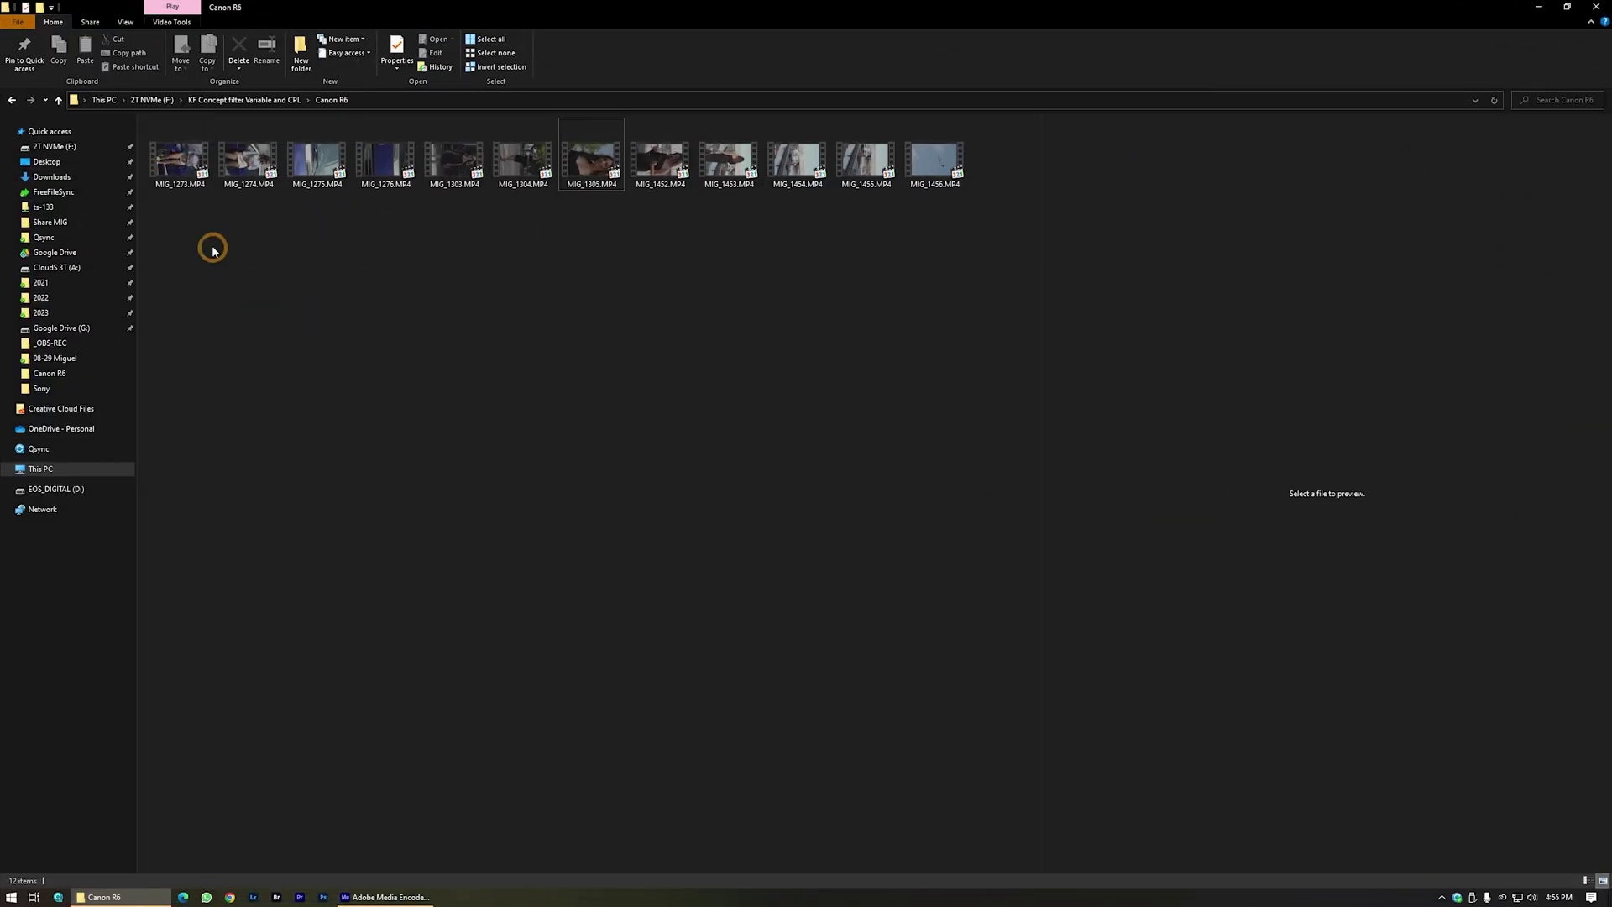
key("ctrl+a")
left_click_drag(874, 160, 697, 458)
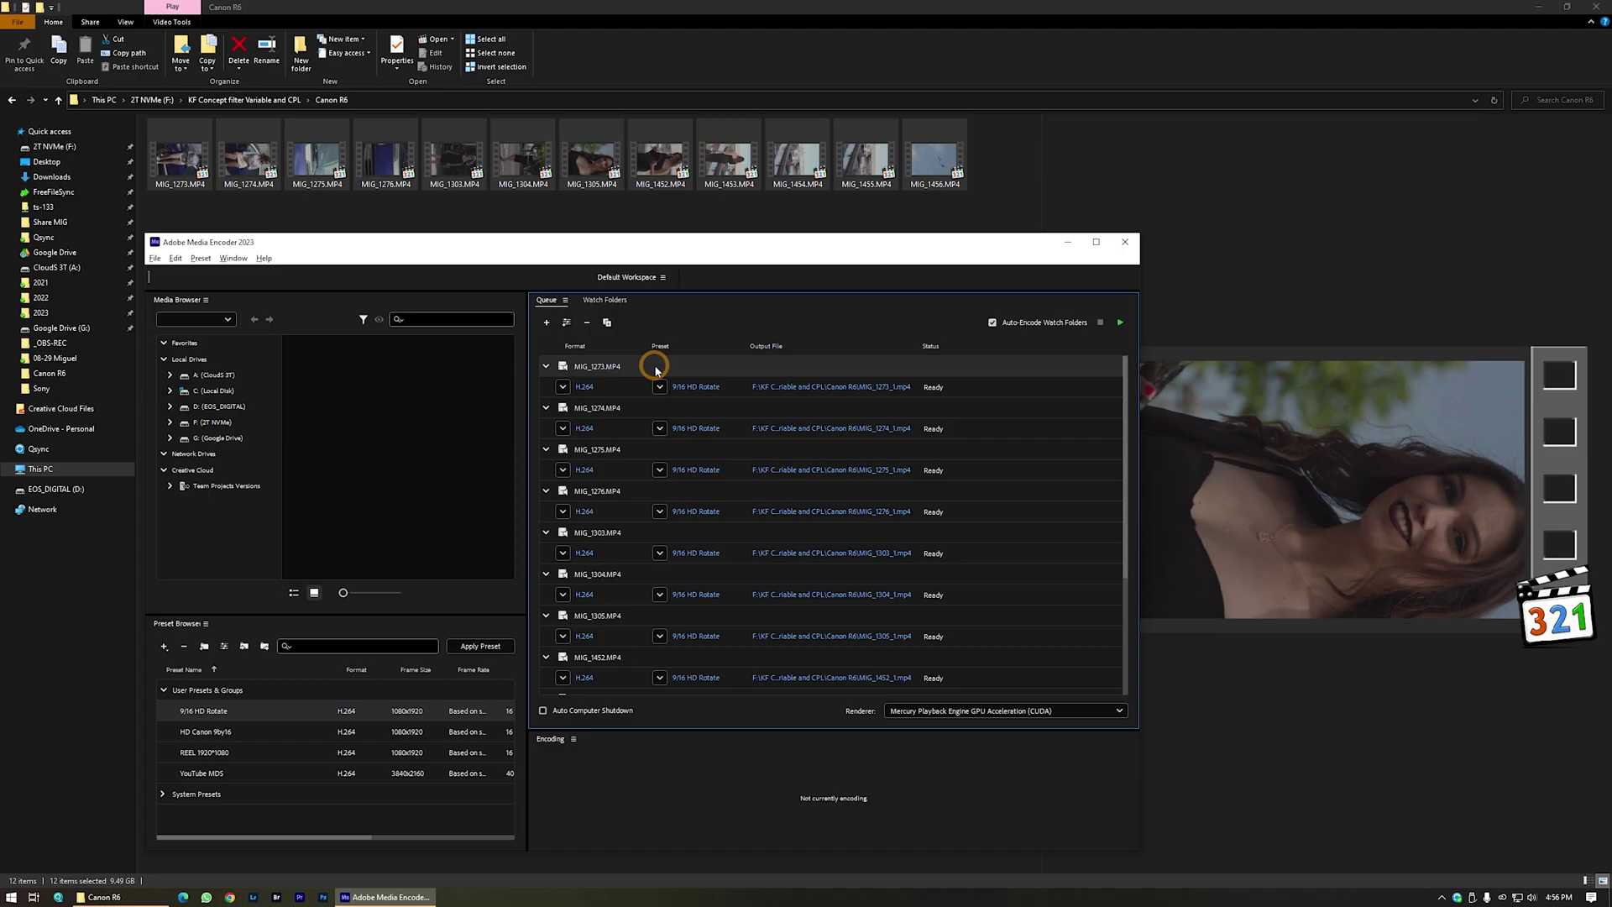
- Select all queued jobs and check their preset and MIG_1273's export settings
key("ctrl+a")
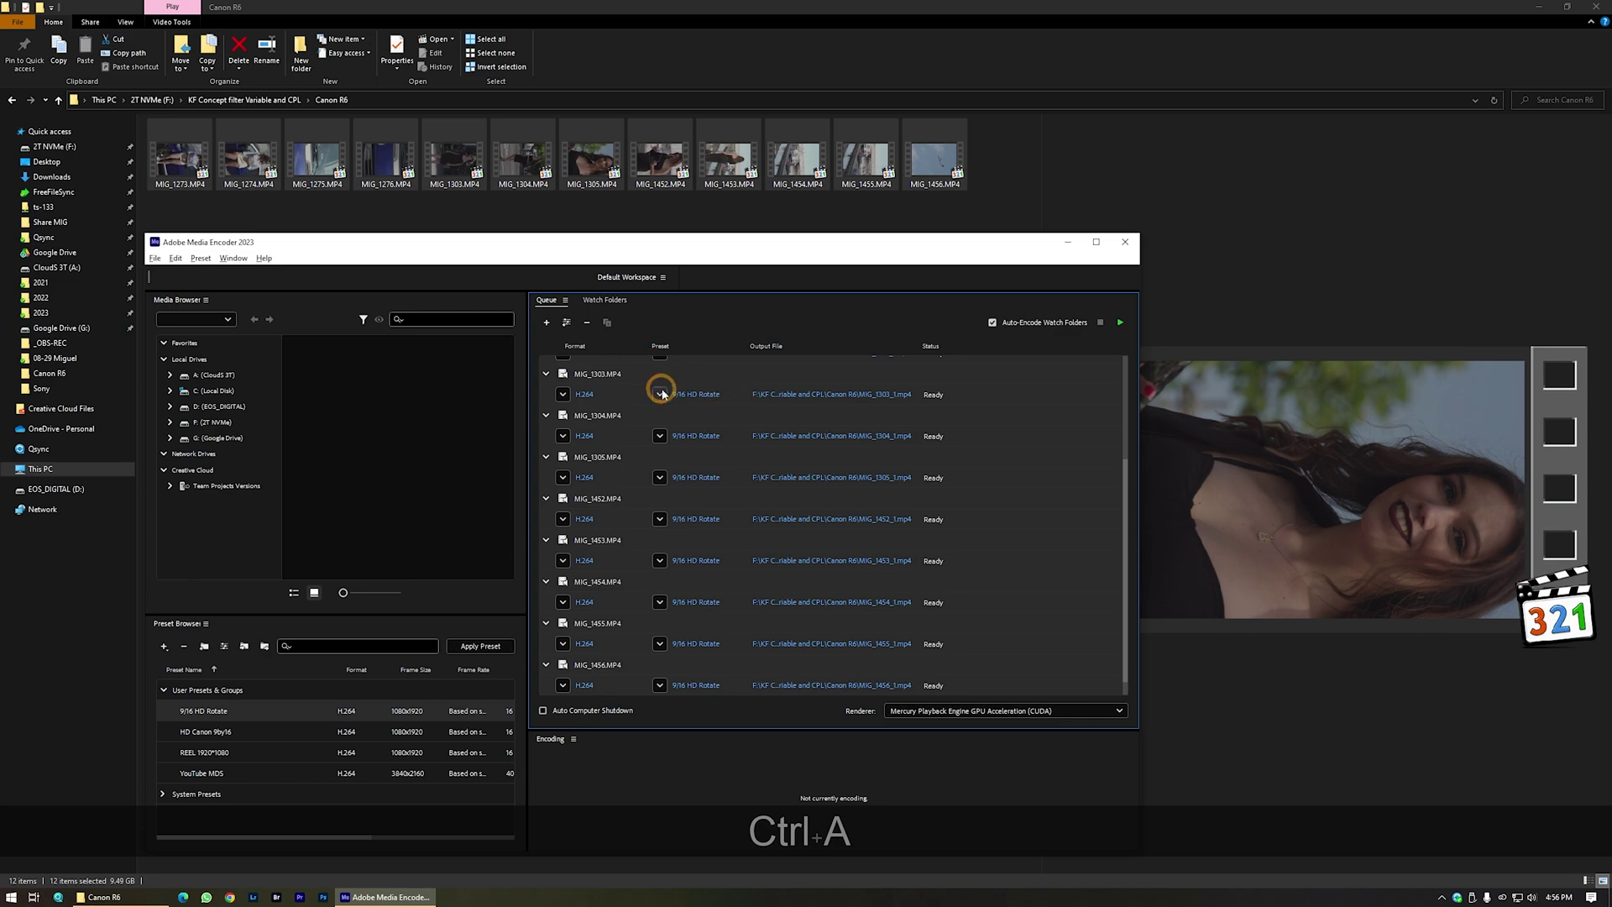
left_click(660, 393)
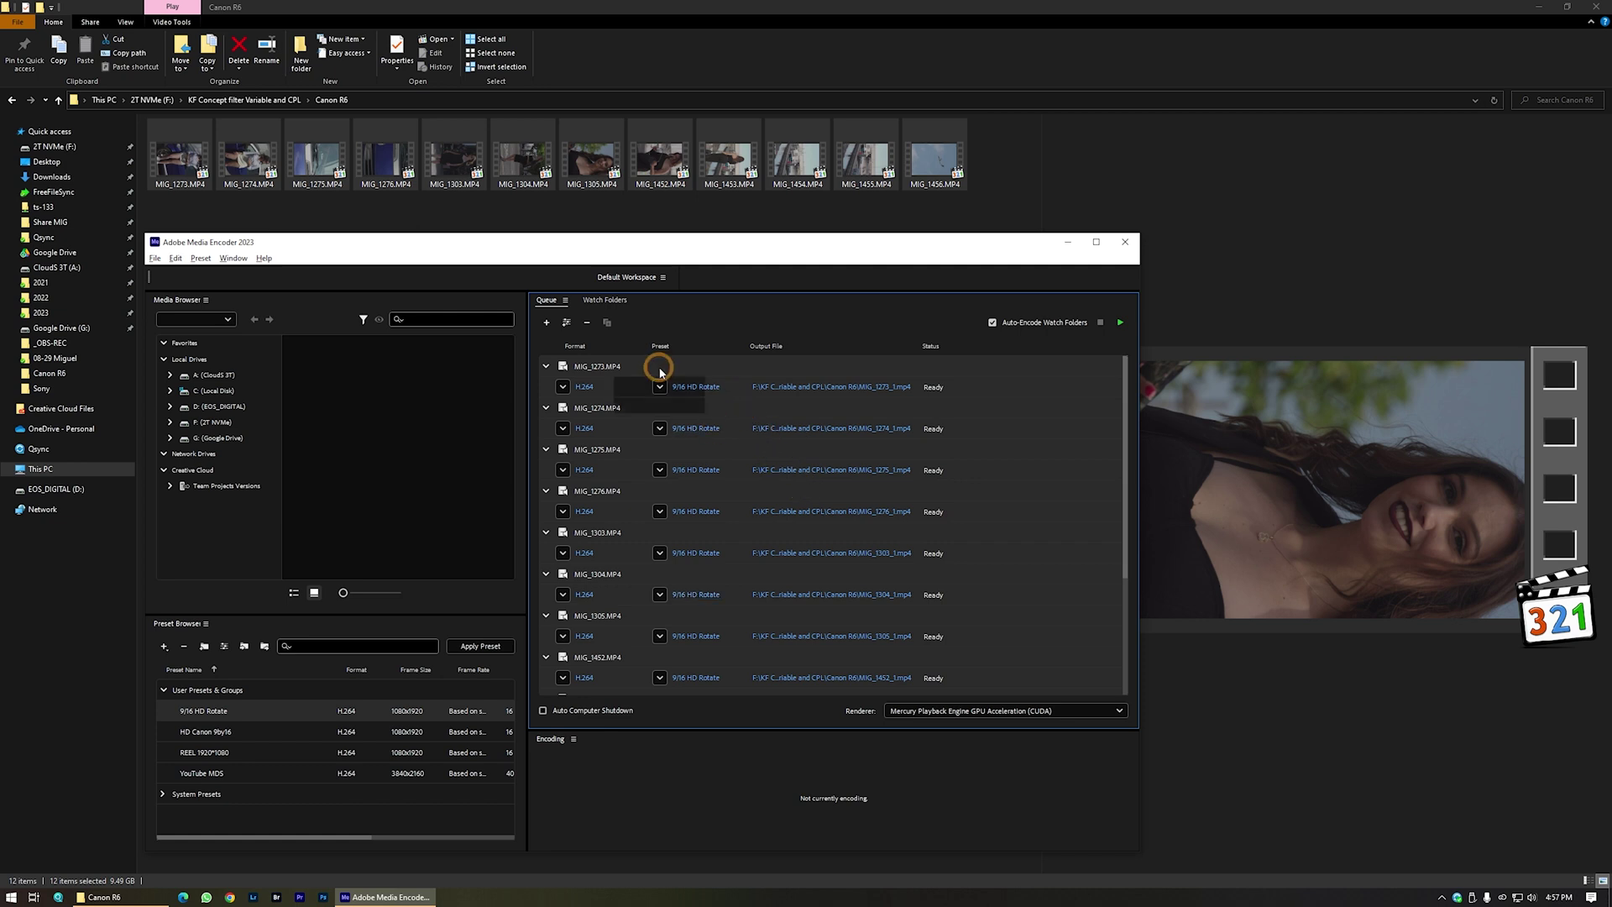
left_click(687, 389)
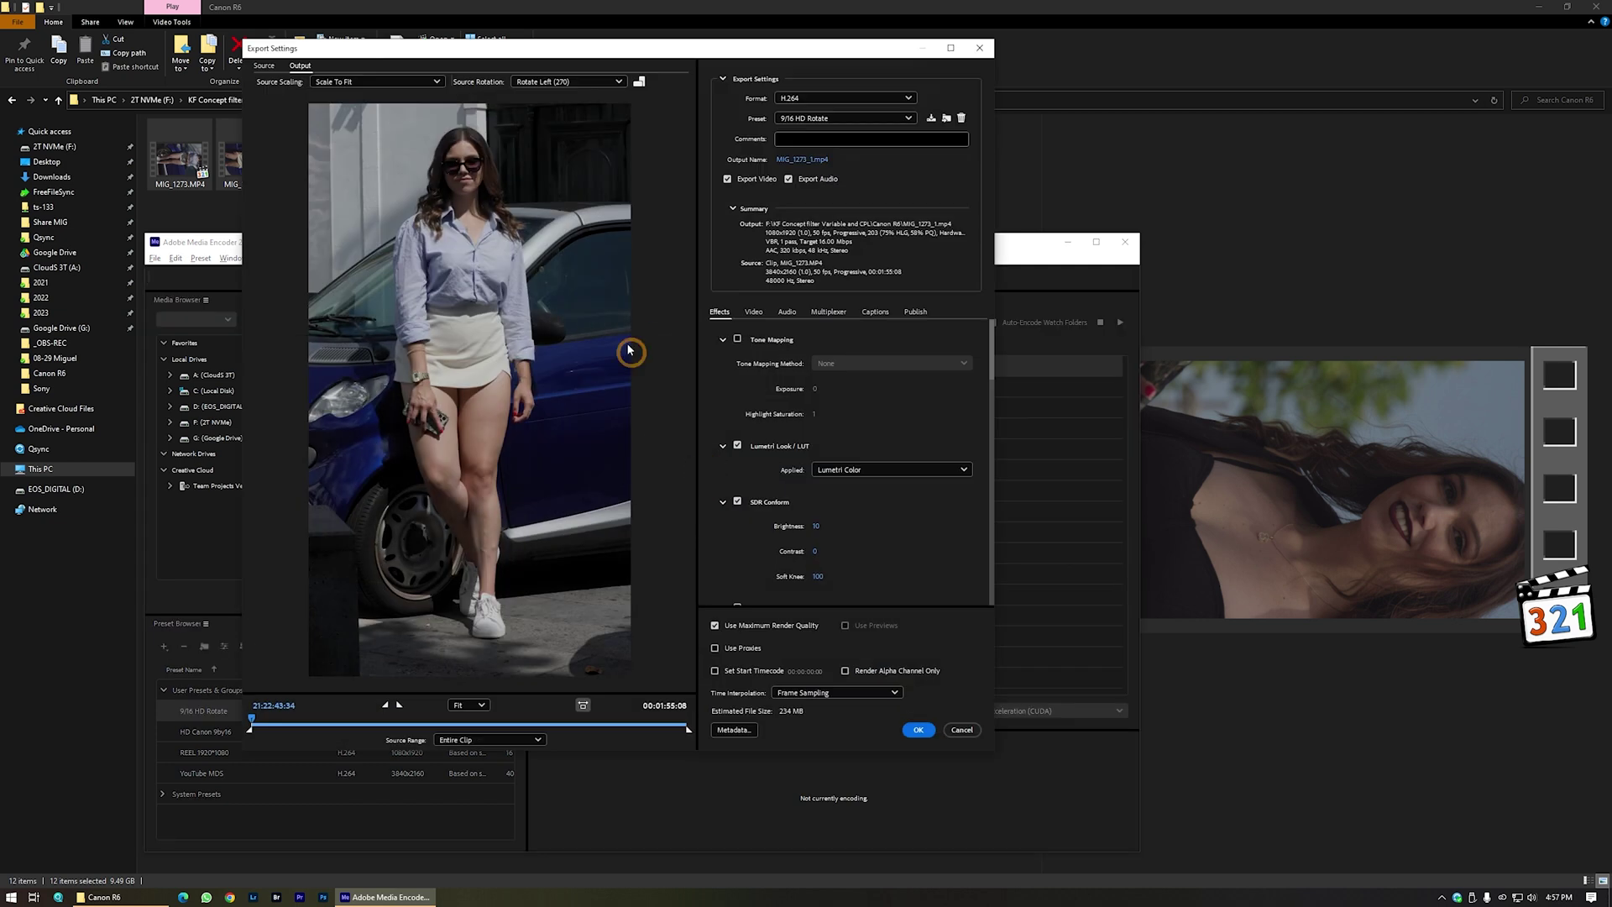
key("Escape")
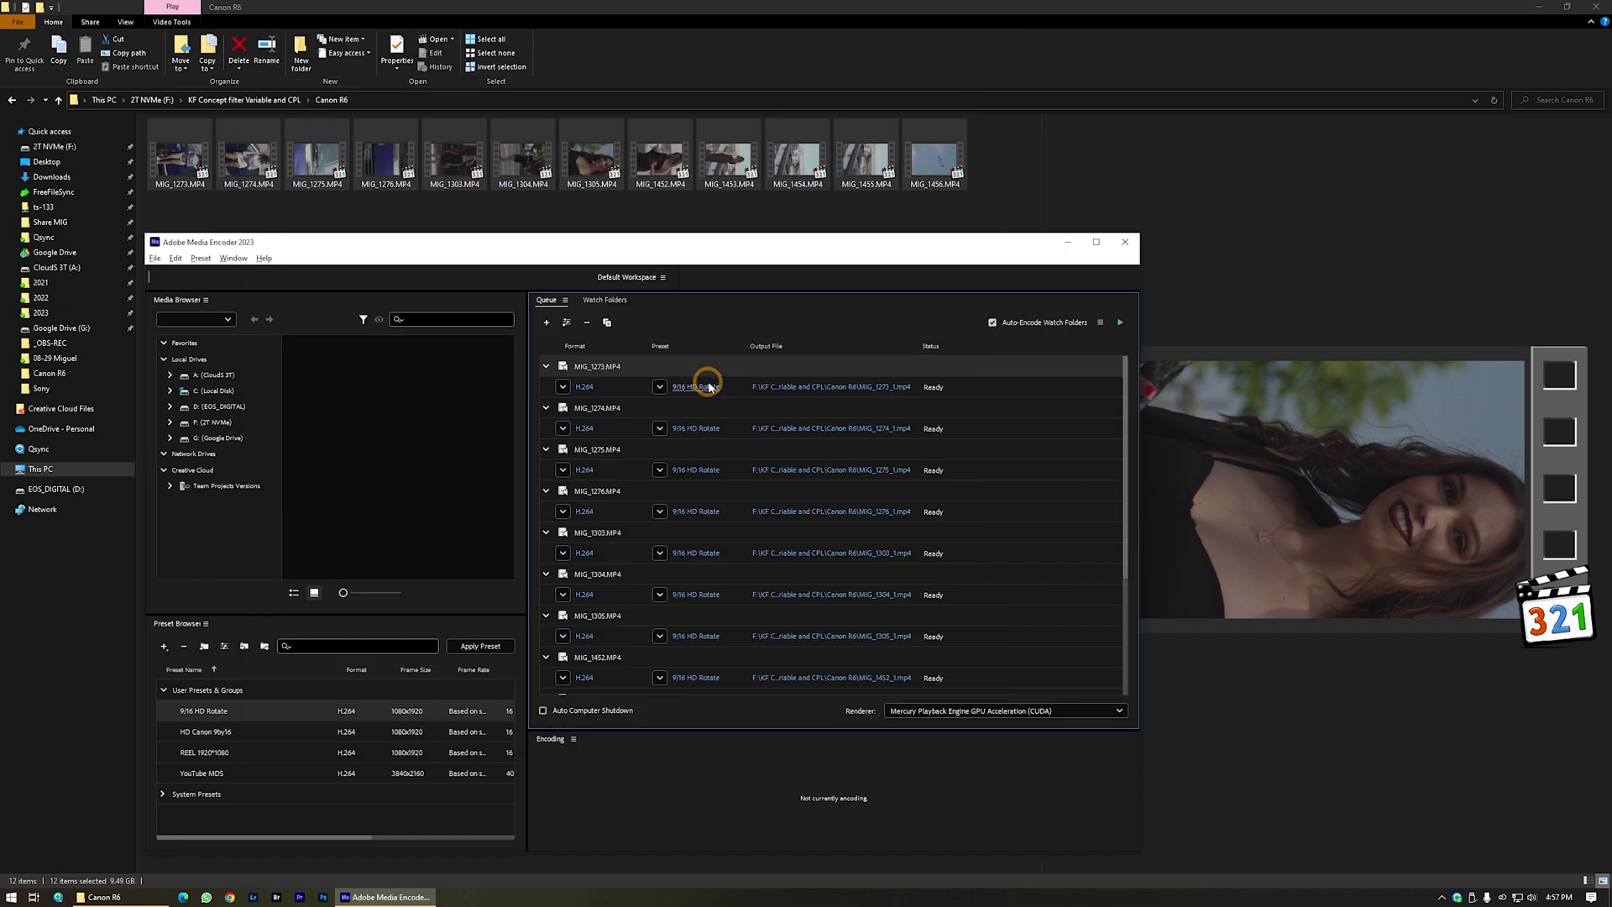
- Encode the whole queue, then minimize Media Encoder once every clip is Done
left_click(1120, 322)
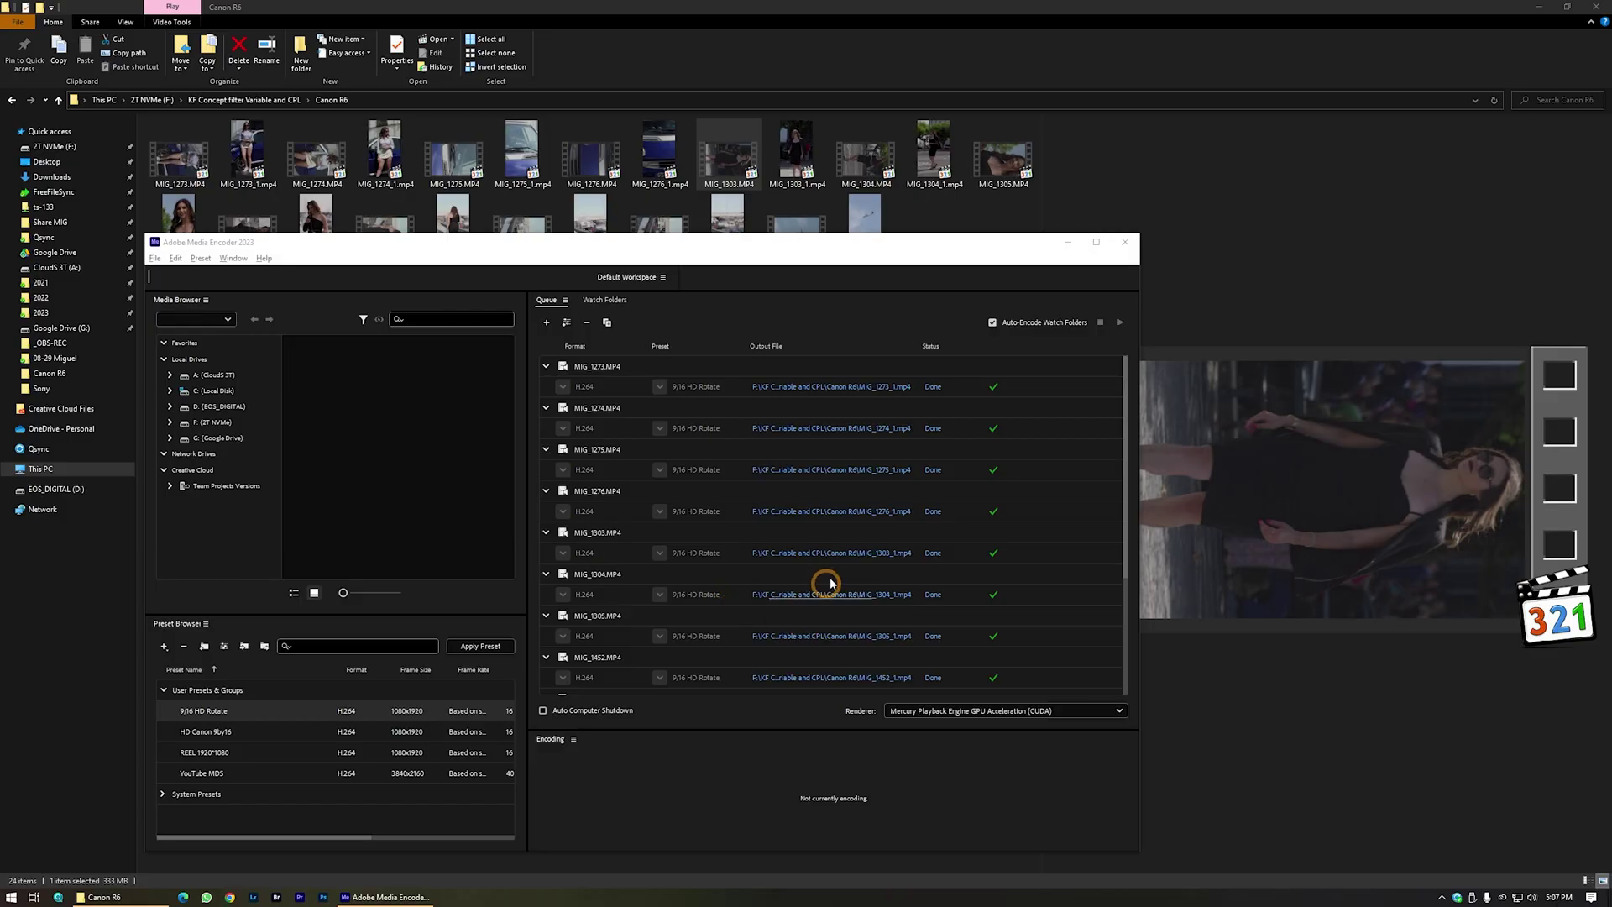
scroll(907, 508, "up", 1)
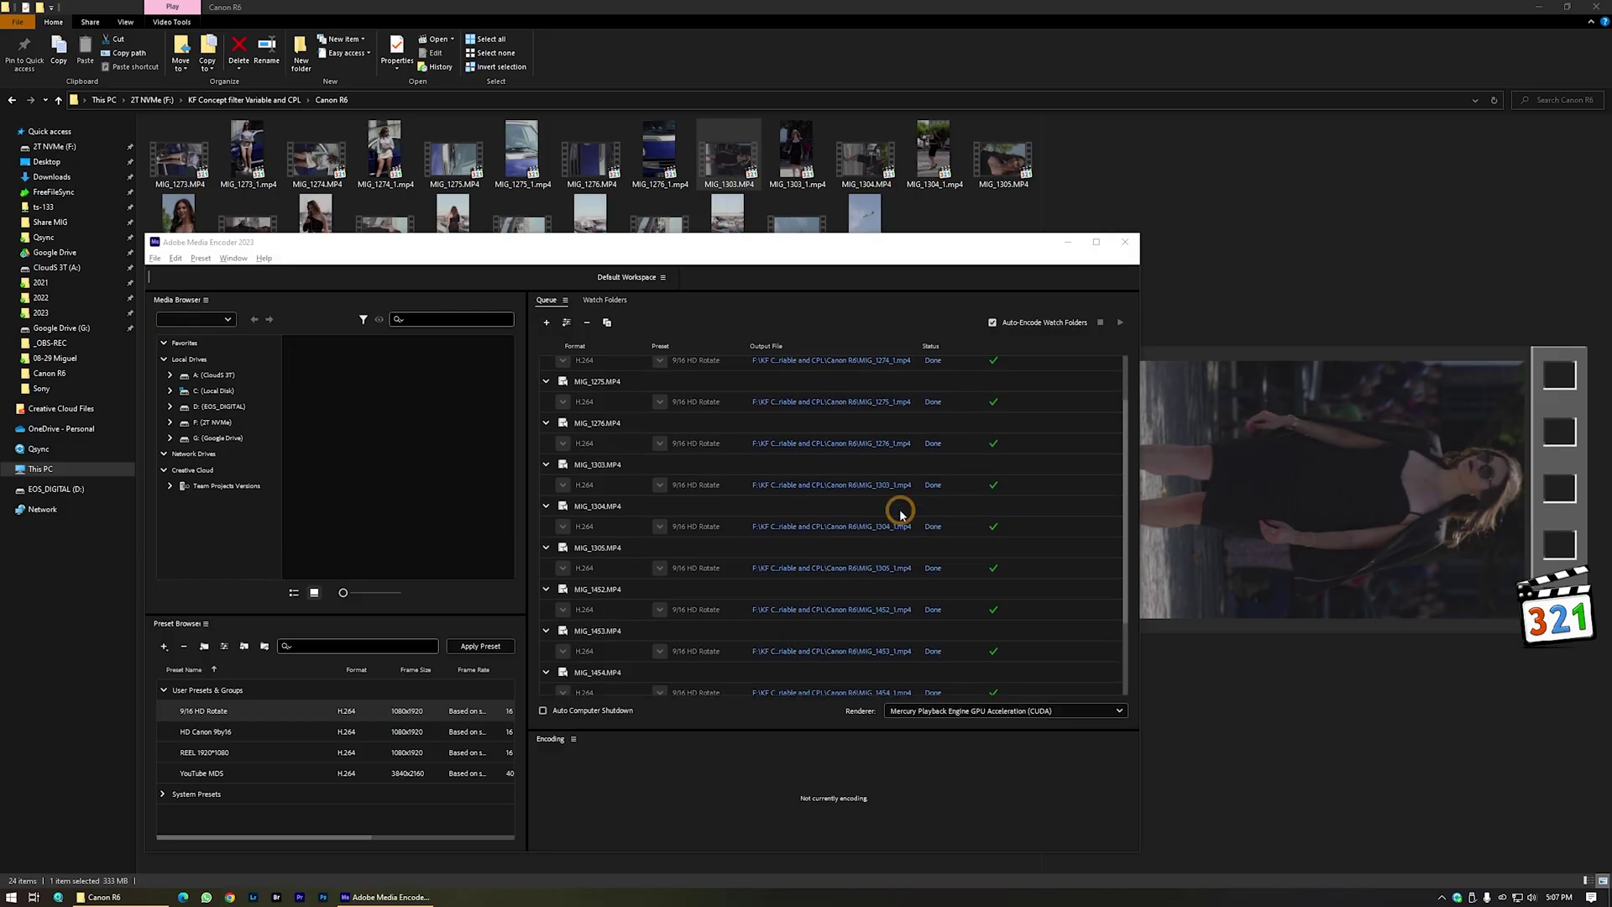
left_click(638, 21)
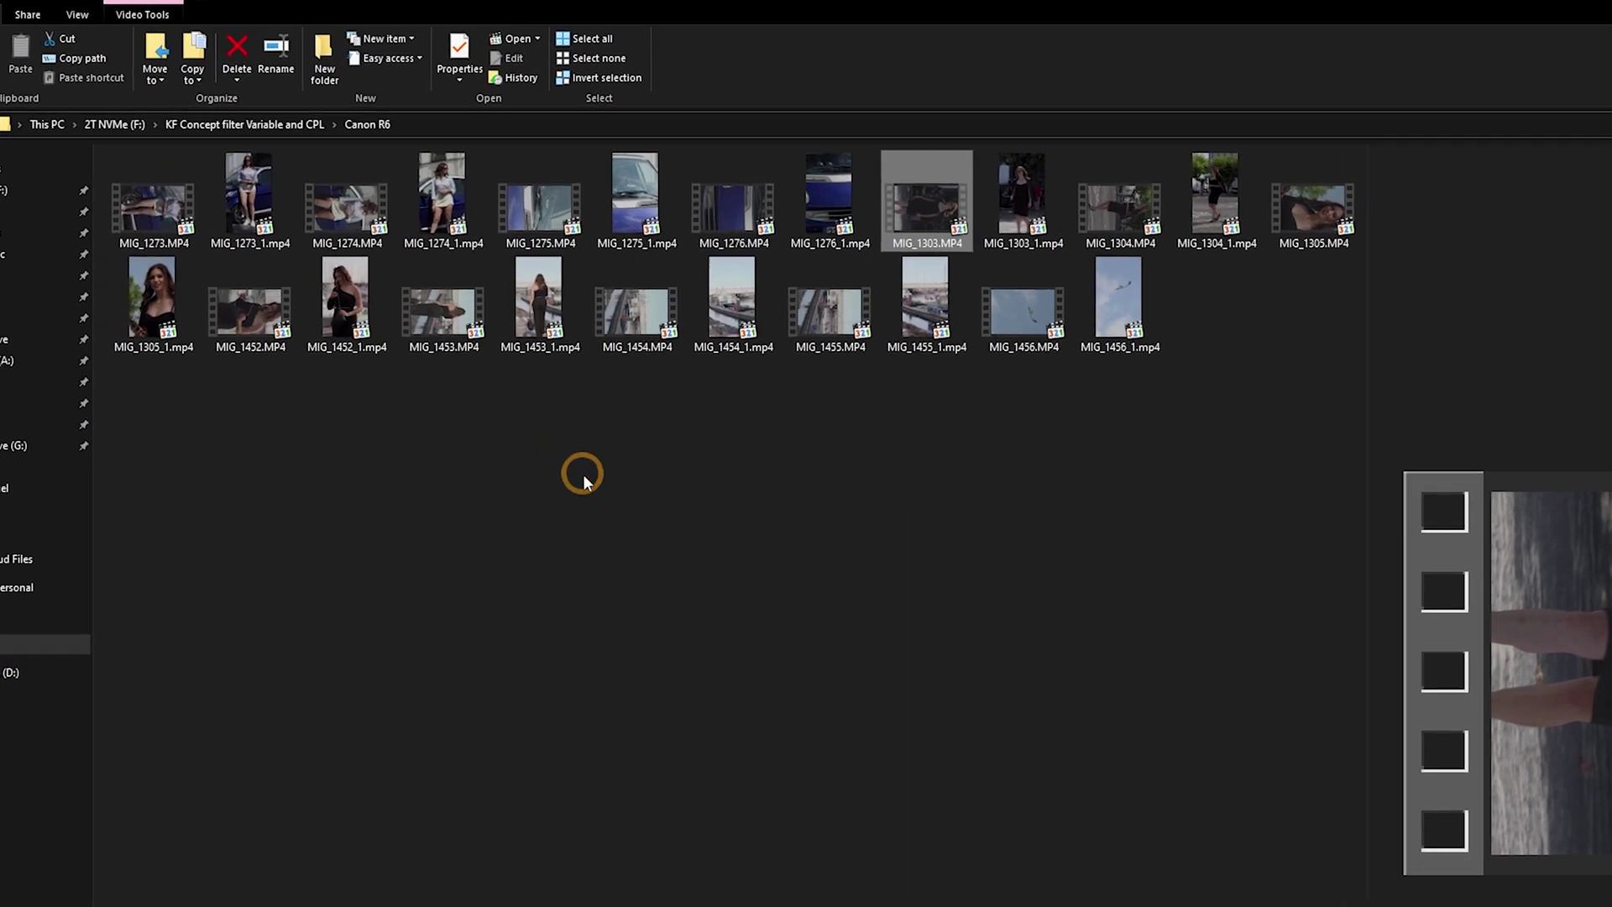
- Search the Canon R6 folder for '_1.mp4' and select all twelve results
left_click(252, 231)
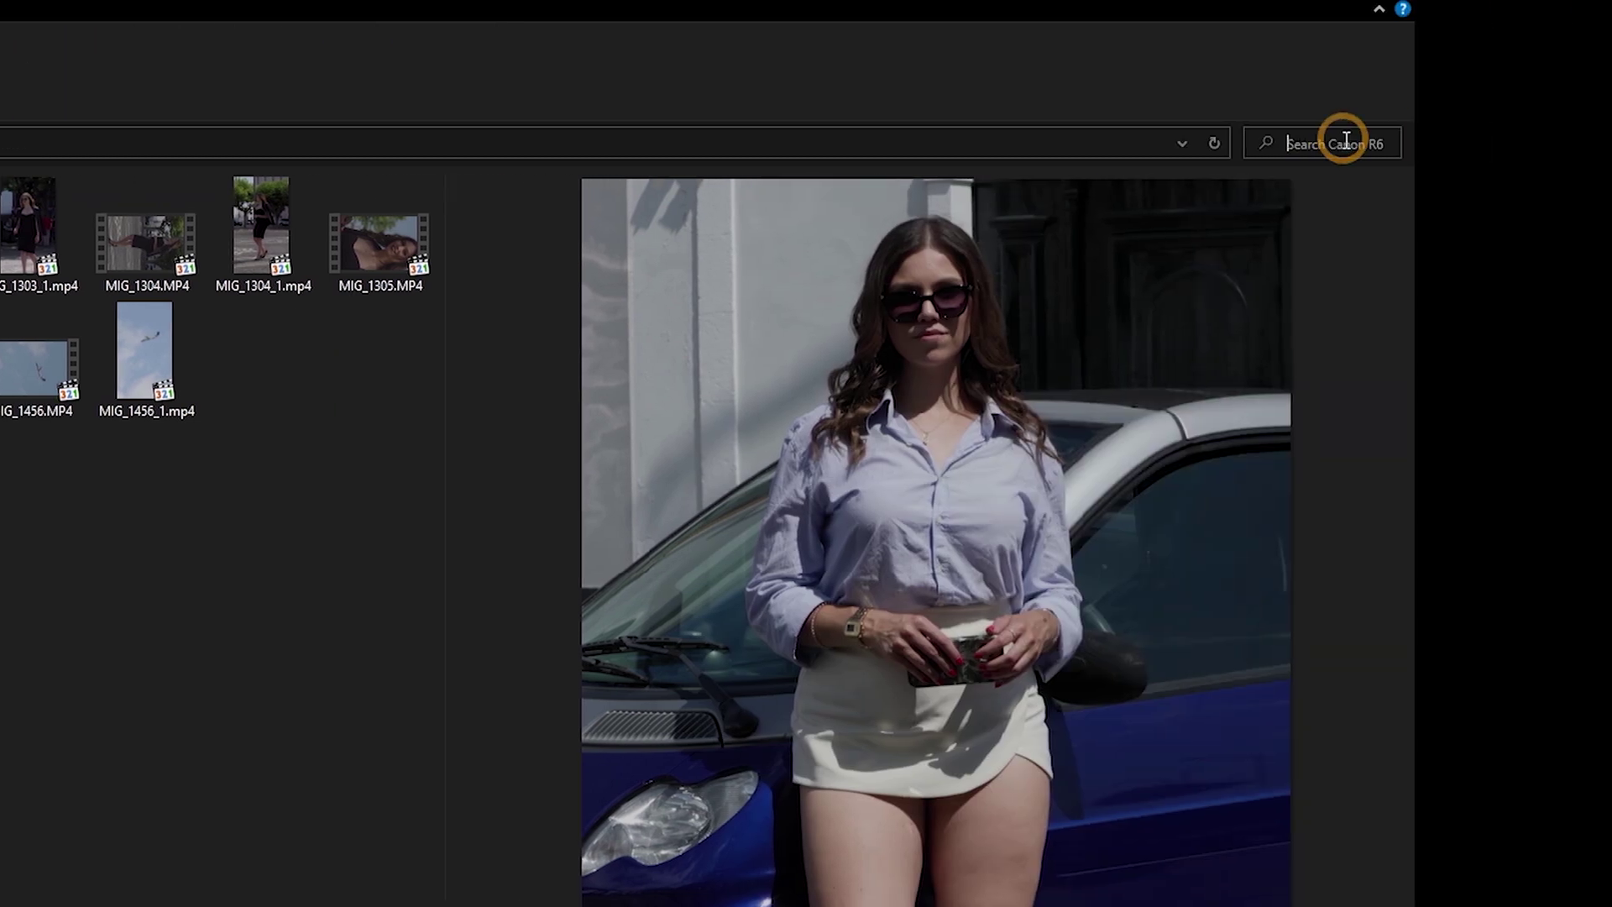
left_click(1344, 138)
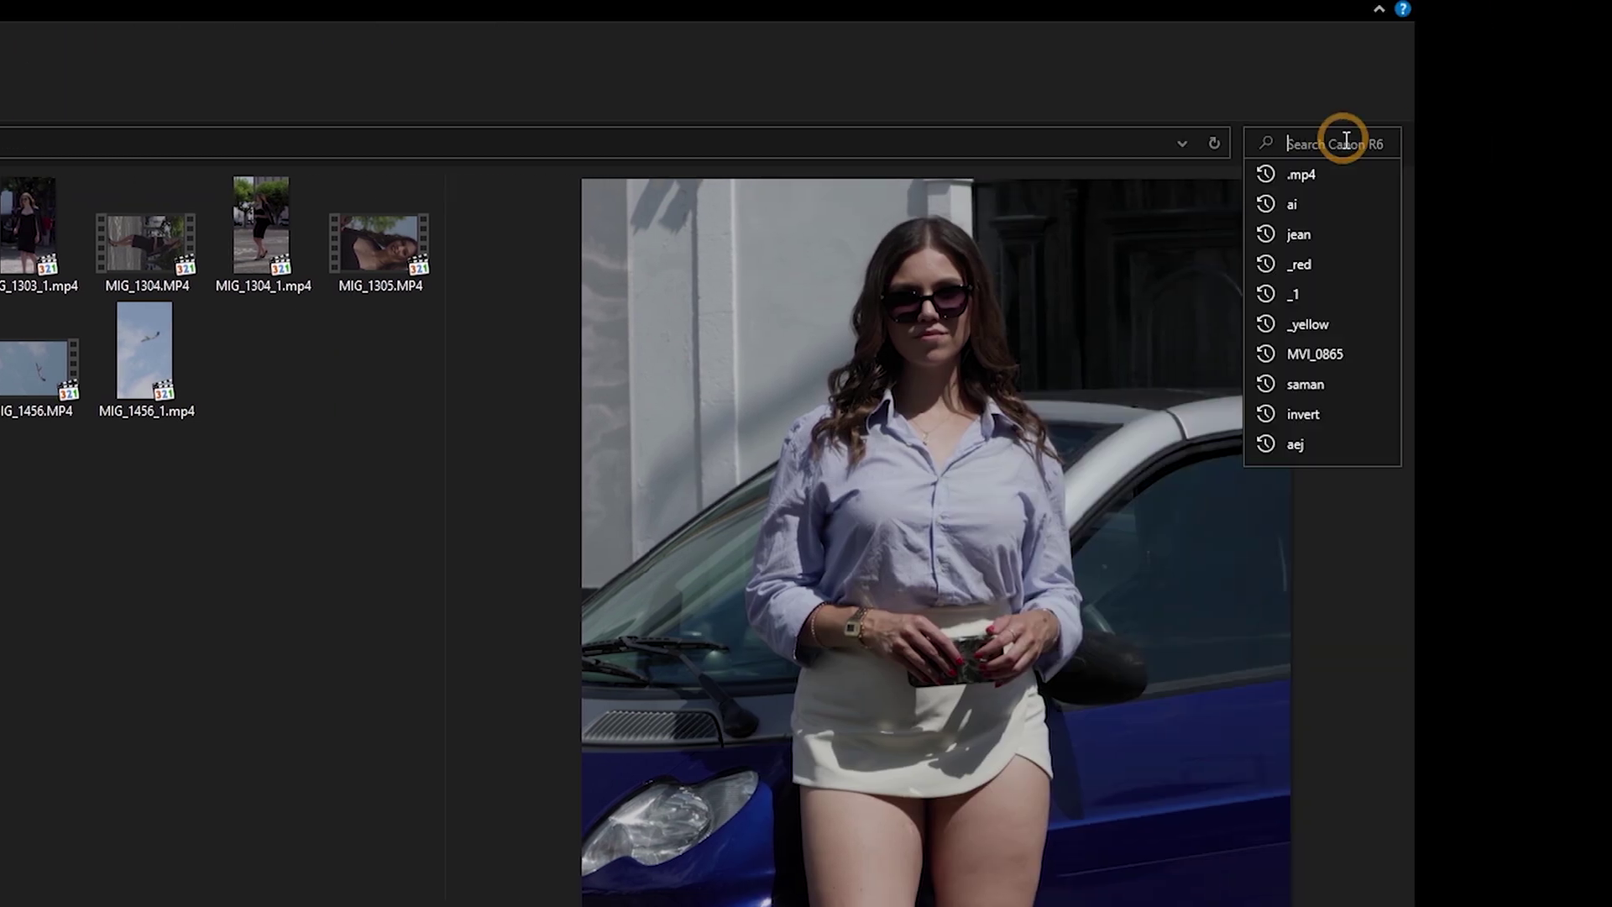
type("_")
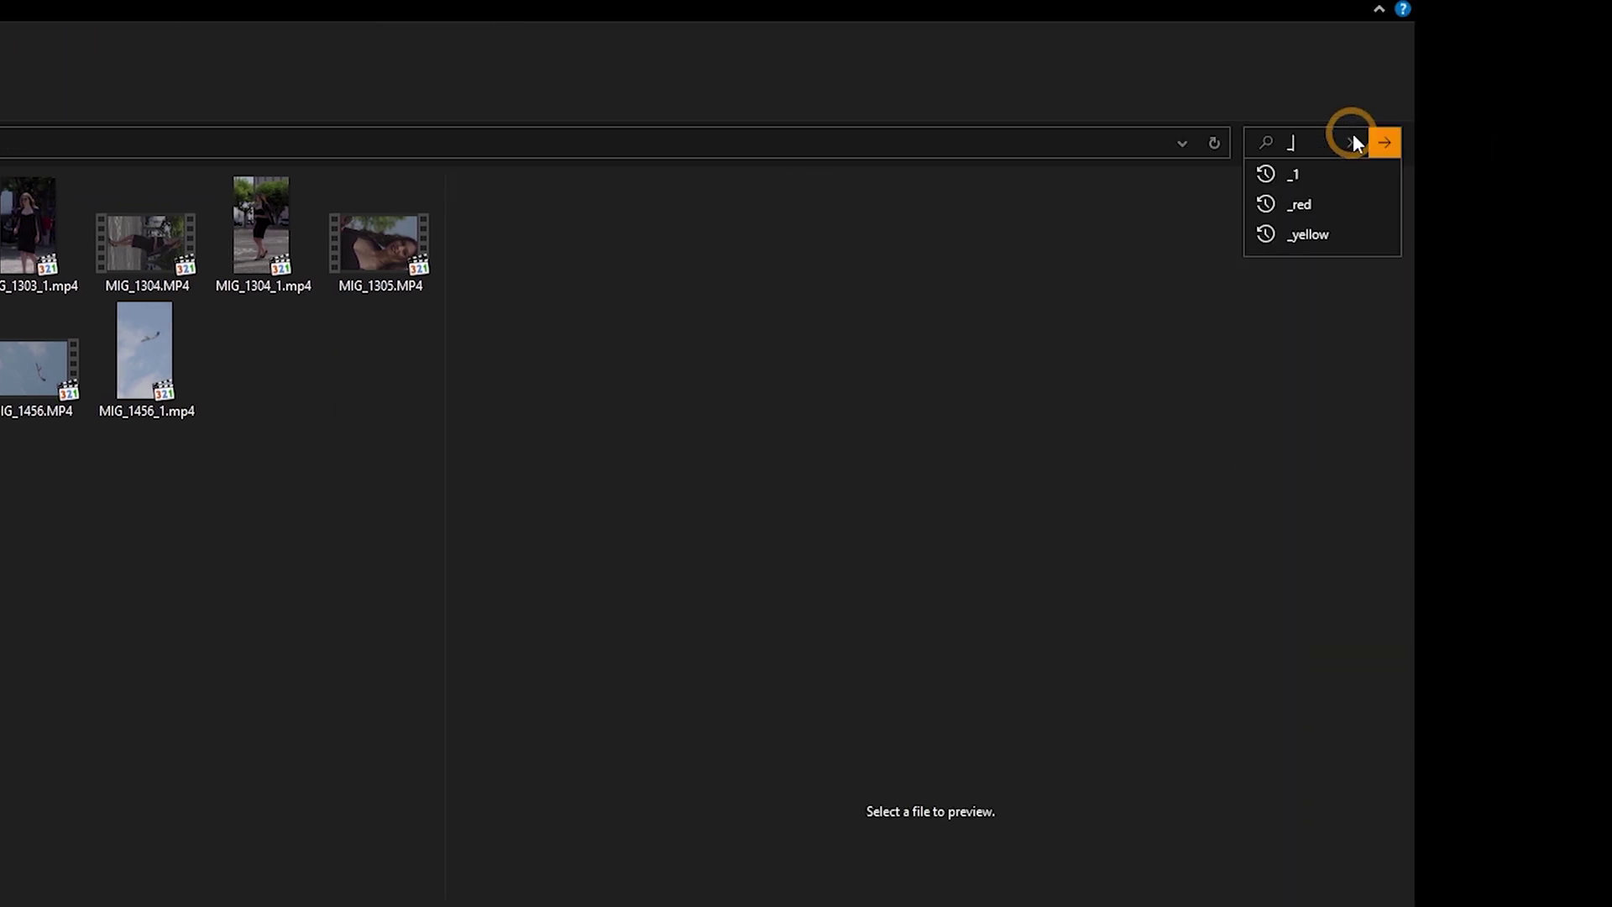
type("1.")
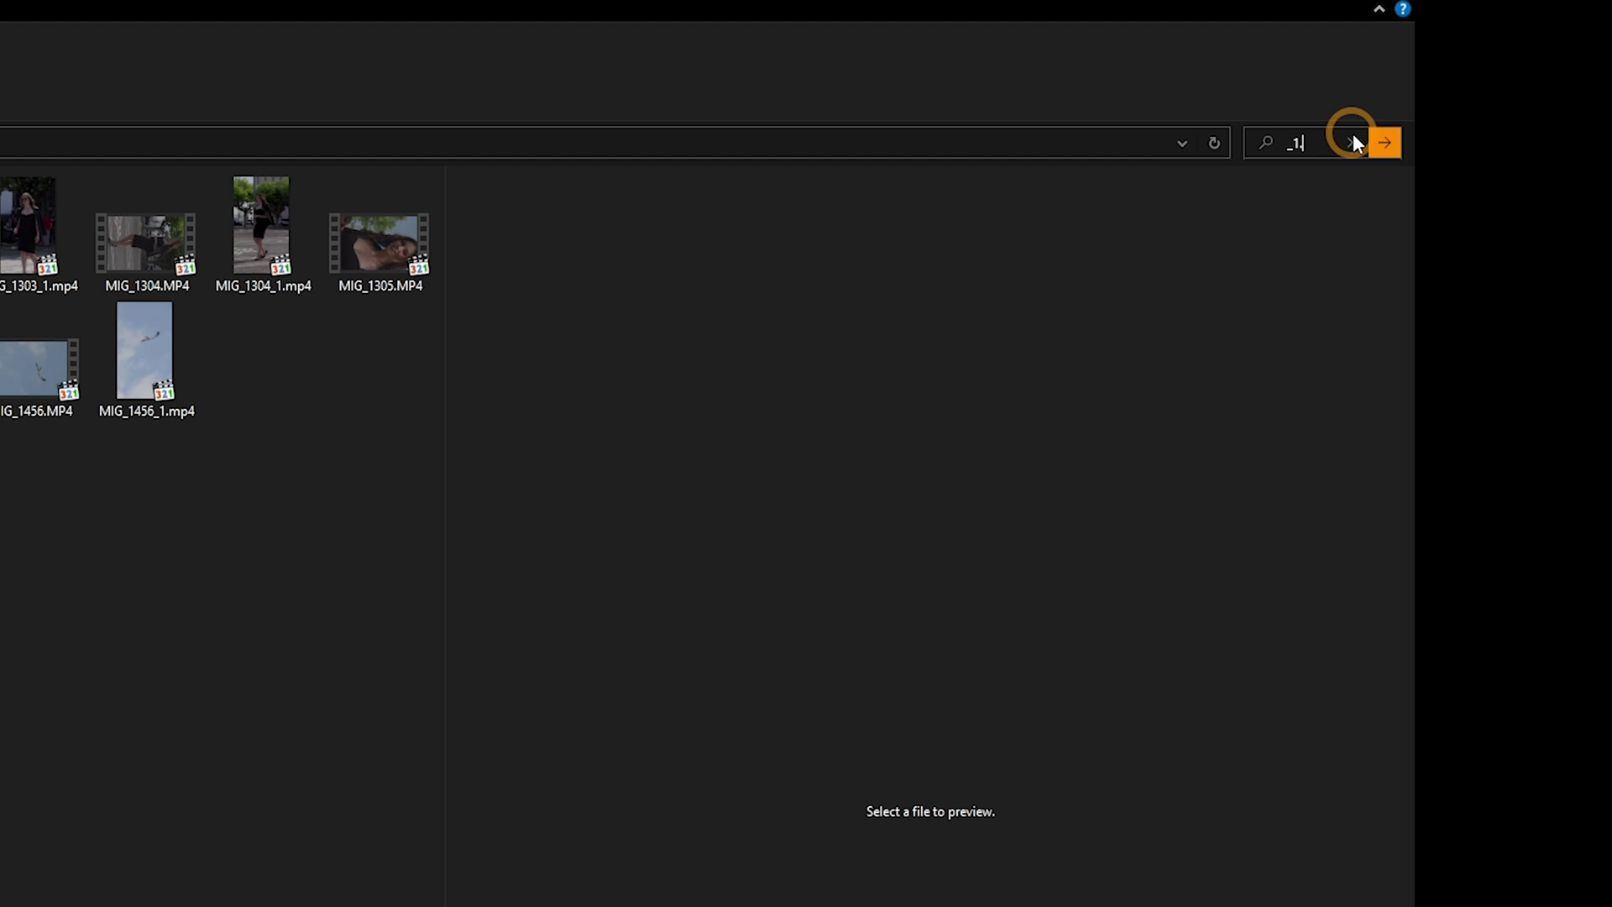
type("mp4")
key("Return")
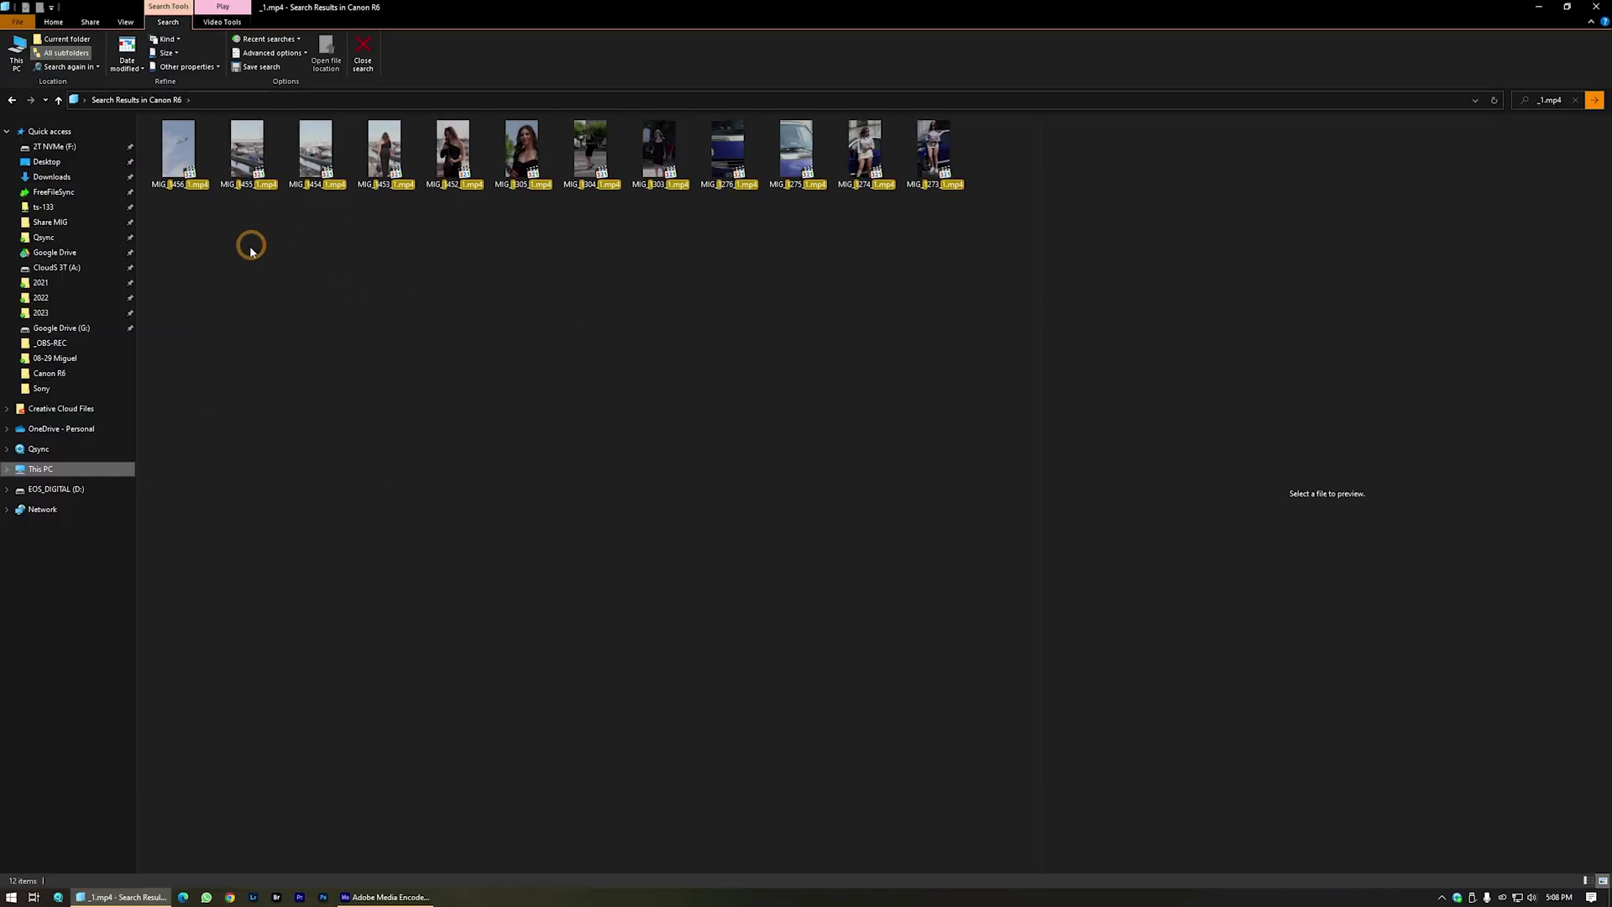
key("ctrl+a")
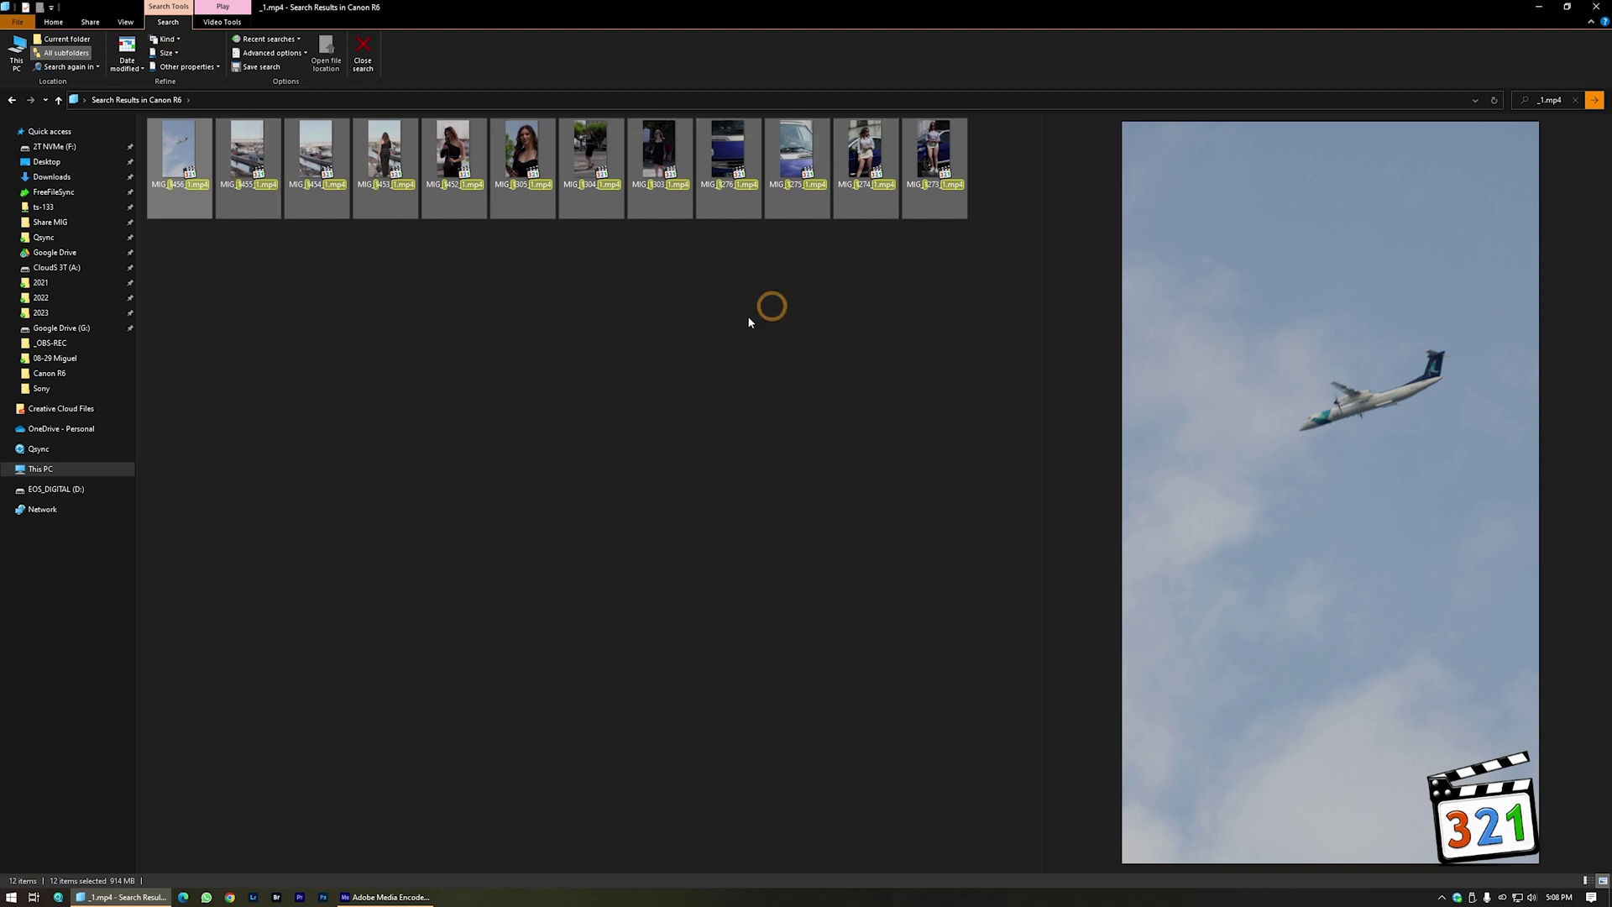